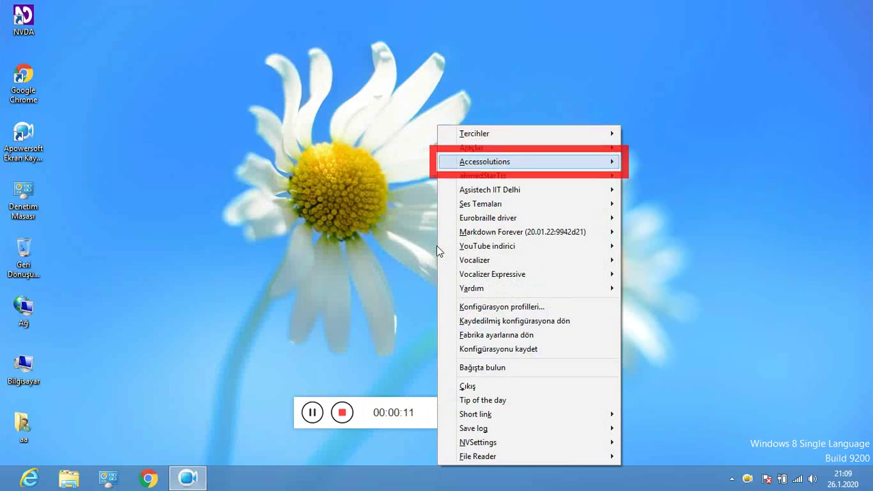
pyautogui.press('Down')
# Open the Ses Temaları audio themes submenu in the NVDA menu.
pyautogui.press('Down')
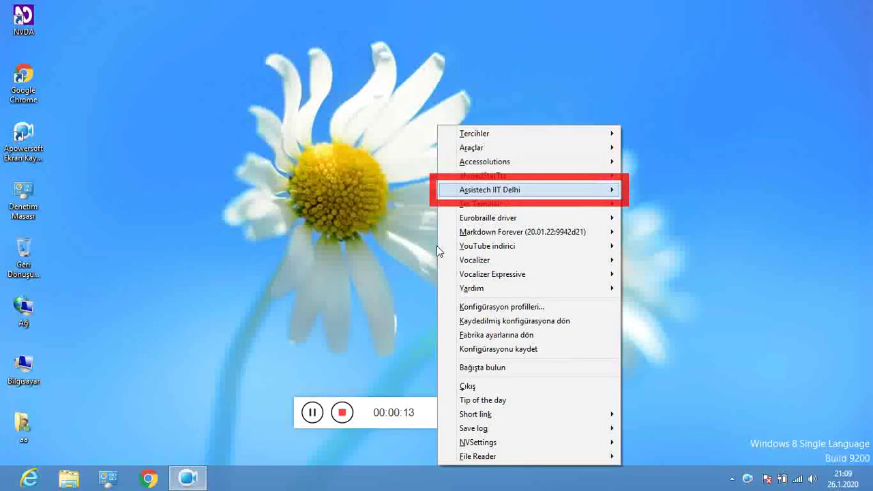
pyautogui.press('Down')
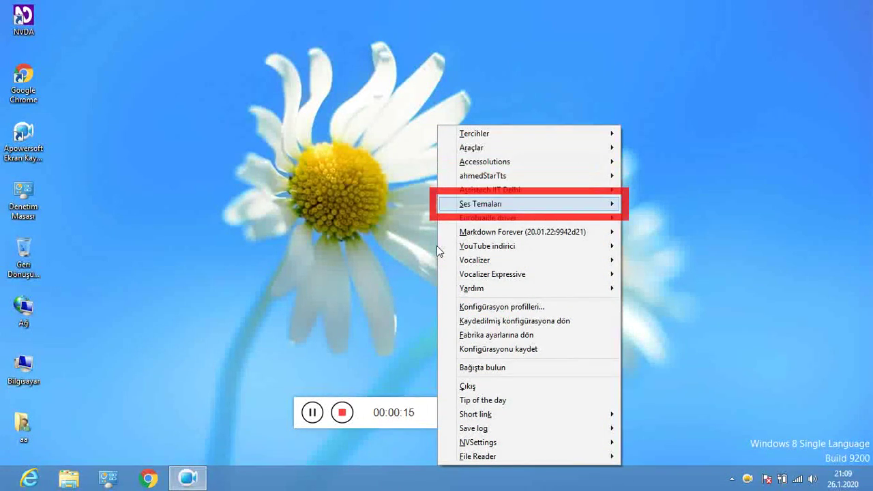
pyautogui.press('Right')
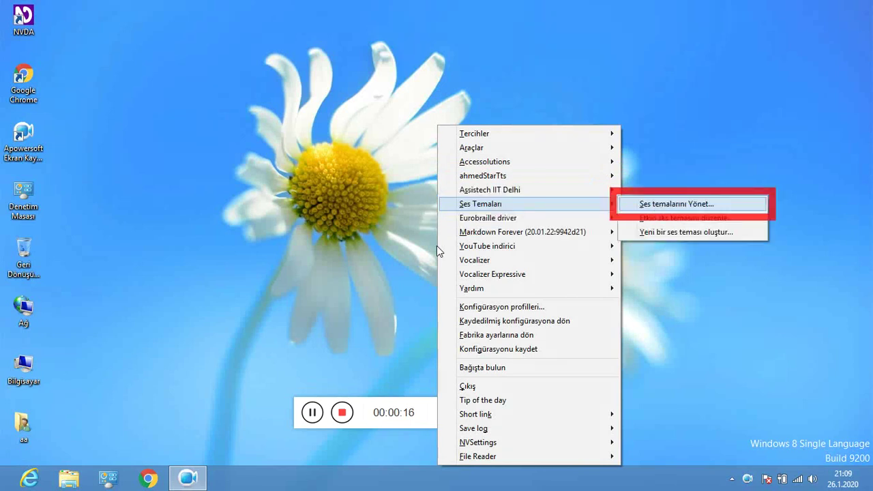
# Open Ses Temaları Yöneticisi, review its sound settings and theme buttons, then close it with Kapat.
pyautogui.press('Return')
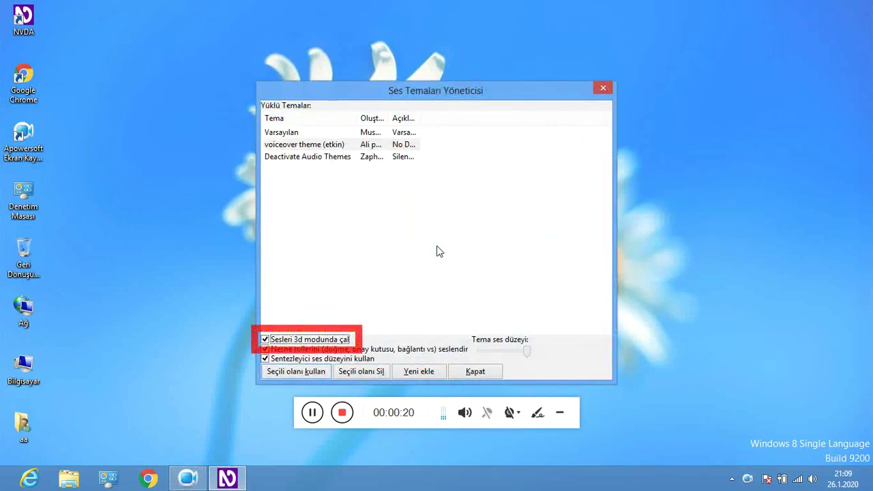
pyautogui.press('Tab')
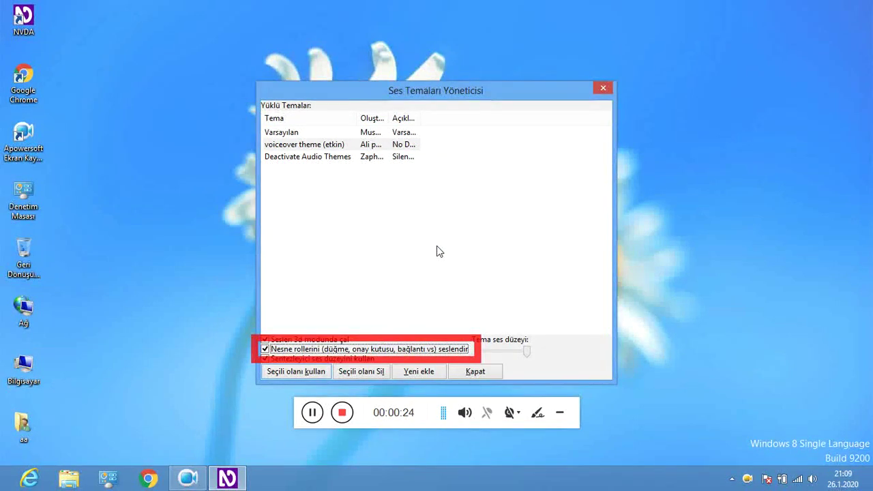
pyautogui.press('Tab')
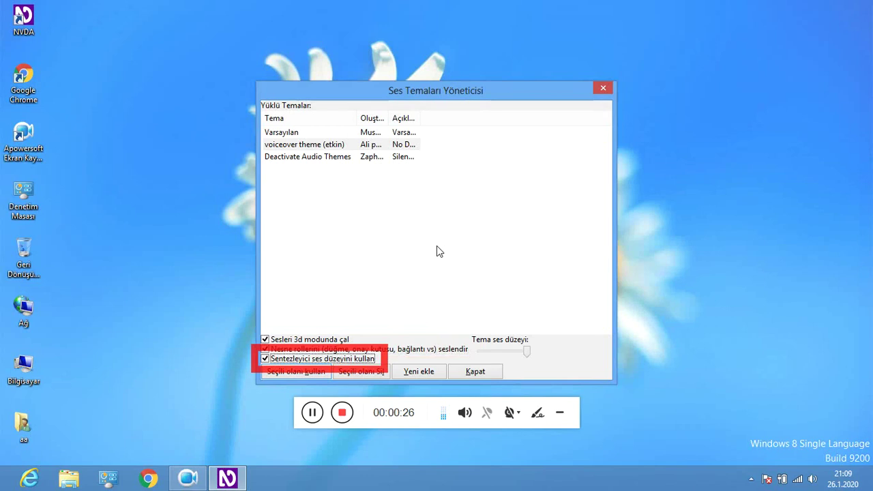
pyautogui.press('Tab')
pyautogui.press('Tab')
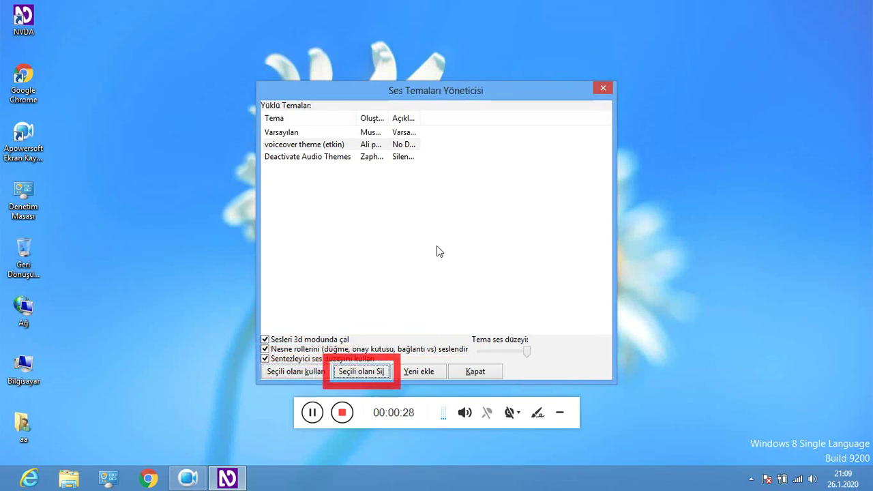
pyautogui.press('Tab')
pyautogui.press('Tab')
pyautogui.press('Return')
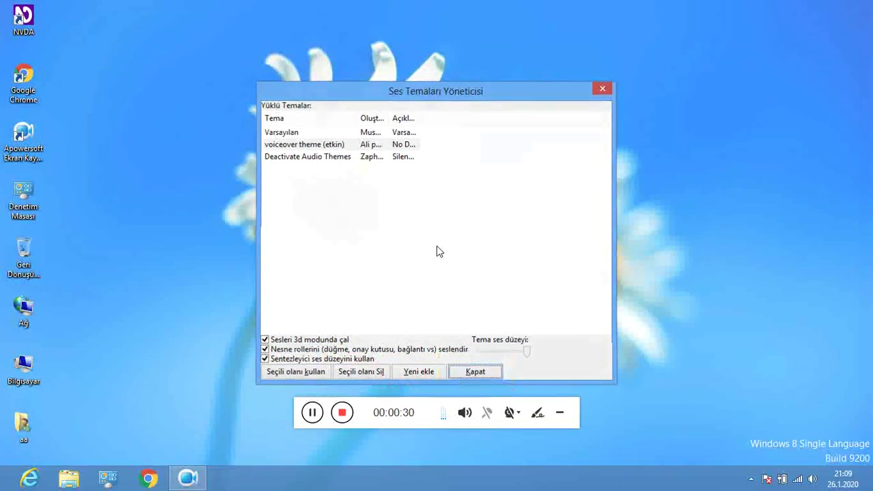
# Open YouTube indirici's Ses dönüştürücü ayarları and review its conversion quality setting.
pyautogui.press('Insert+n')
pyautogui.press('Down')
pyautogui.press('Down')
pyautogui.press('Down')
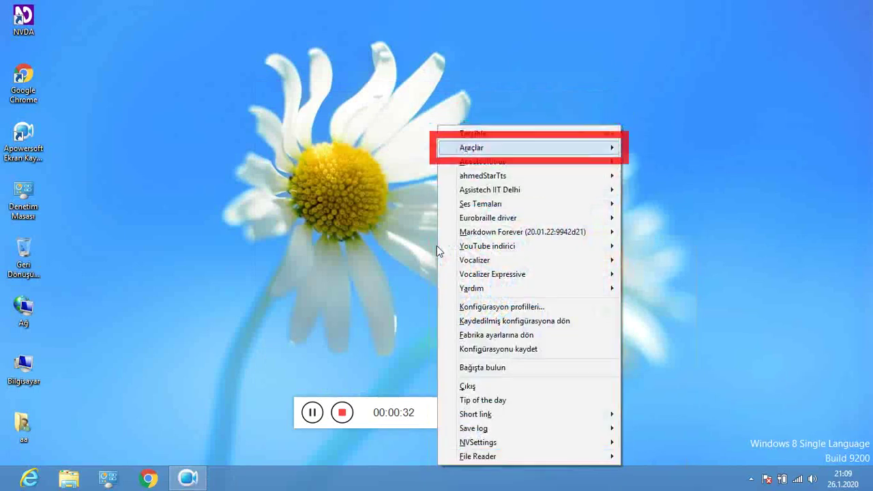
pyautogui.press('Down')
pyautogui.press('Down')
pyautogui.press('Down')
pyautogui.press('Down')
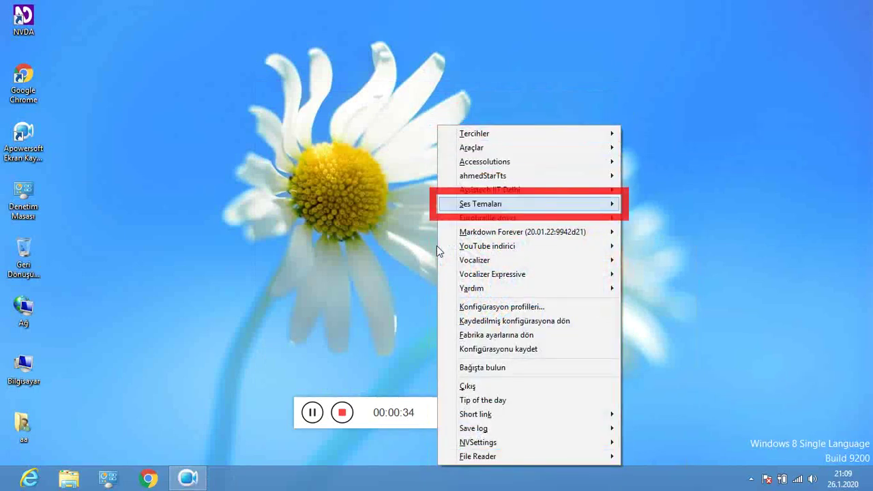
pyautogui.press('Down')
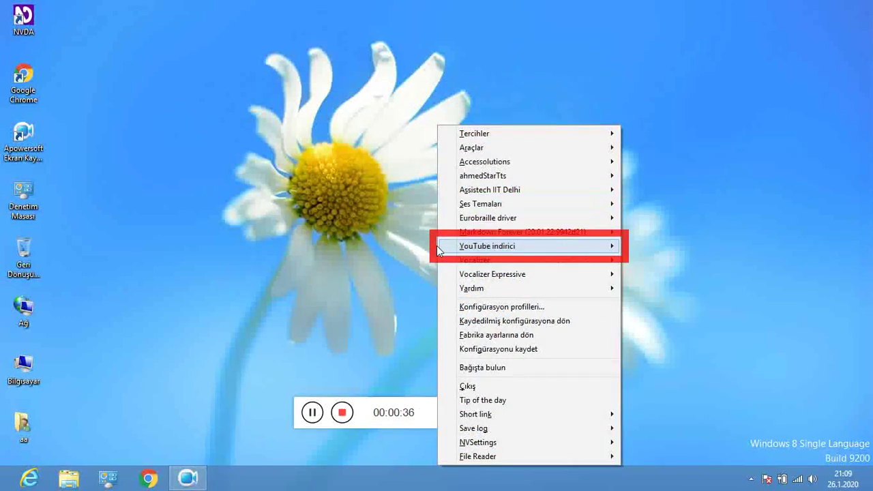
pyautogui.press('Right')
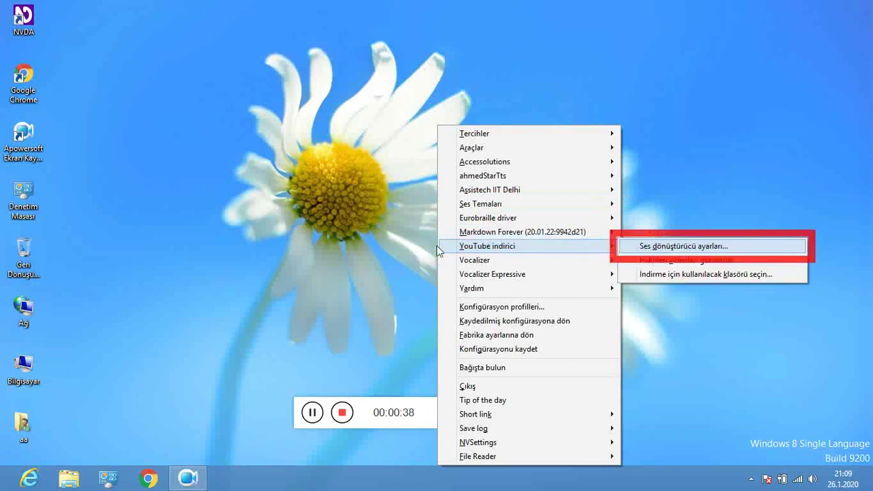
pyautogui.press('Return')
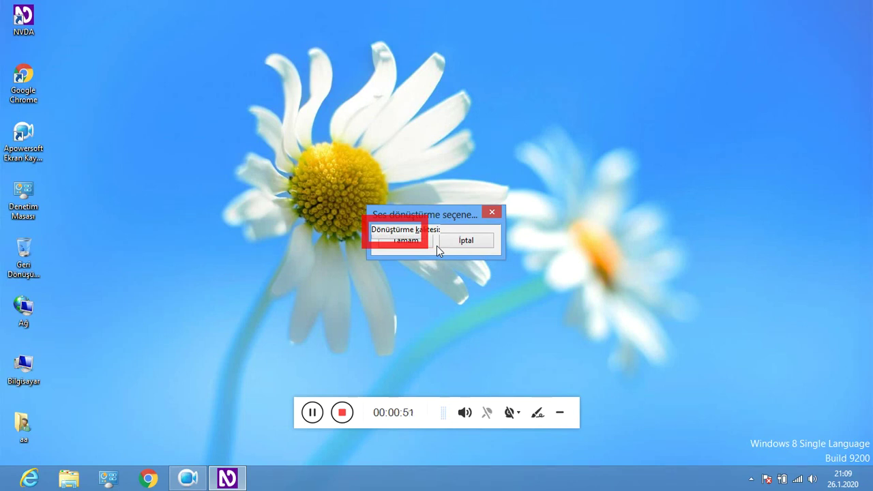
pyautogui.press('Tab')
pyautogui.press('Tab')
pyautogui.press('Tab')
pyautogui.press('Tab')
# Confirm the audio converter settings and reopen the YouTube indirici submenu via NVDA+N.
pyautogui.press('Return')
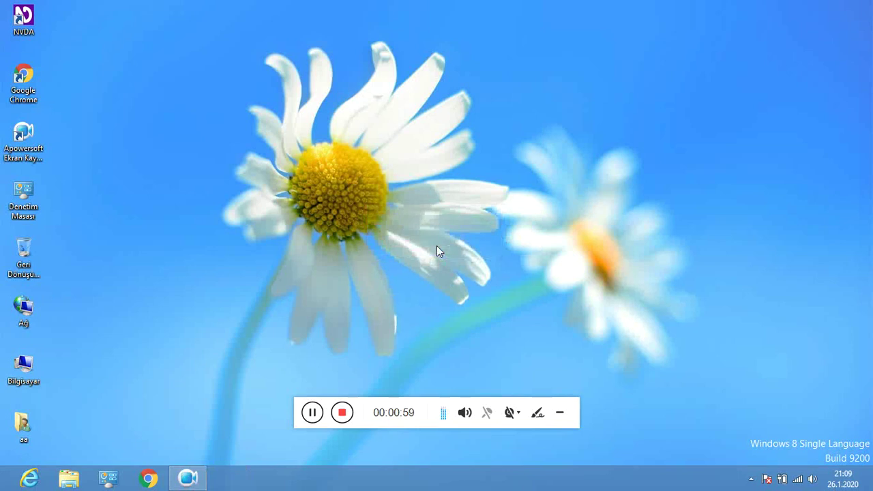
pyautogui.press('insert+n')
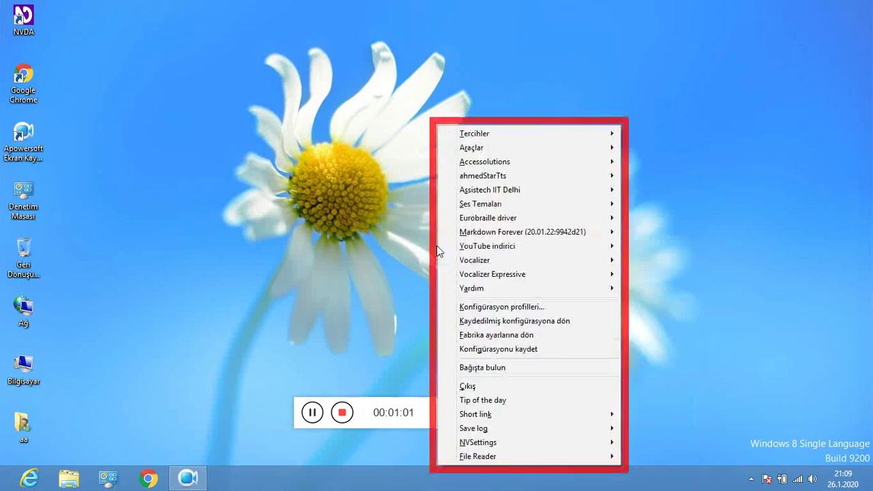
pyautogui.press('Down')
pyautogui.press('Down')
pyautogui.press('Down')
pyautogui.press('Down')
pyautogui.press('Down')
pyautogui.press('Down')
pyautogui.press('Down')
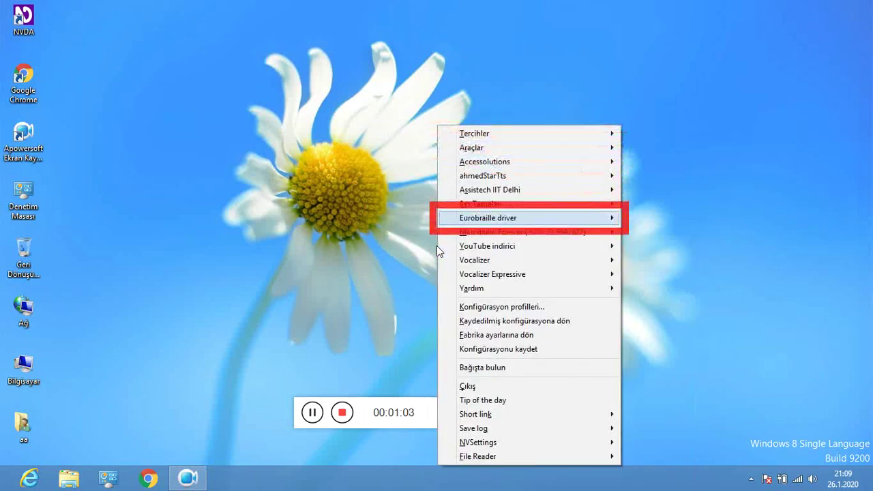
pyautogui.press('Down')
pyautogui.press('Right')
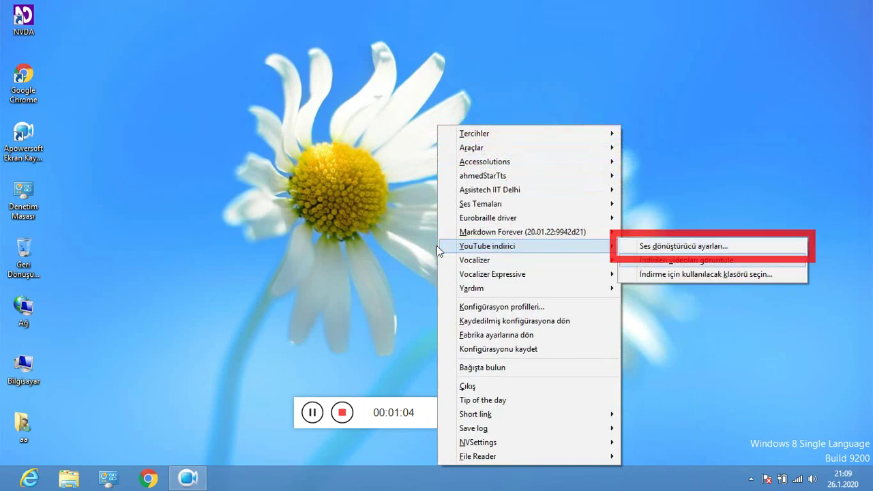
# Browse the downloaded-videos and download-folder options, then move down past the Vocalizer add-ons.
pyautogui.press('Down')
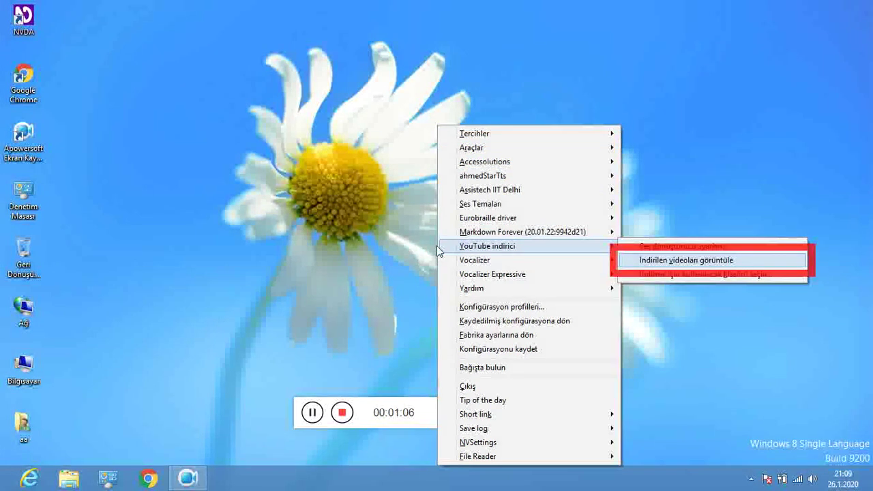
pyautogui.press('Down')
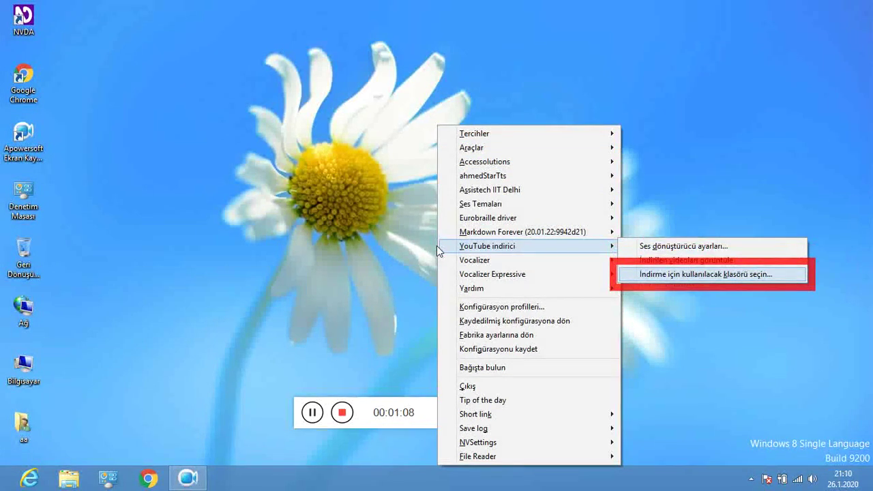
pyautogui.press('Left')
pyautogui.press('Down')
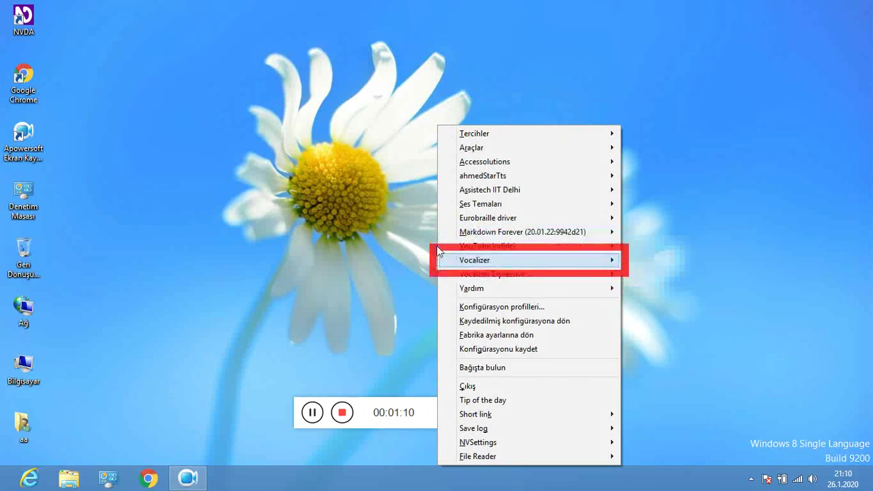
pyautogui.press('Down')
pyautogui.press('Down')
pyautogui.press('Down')
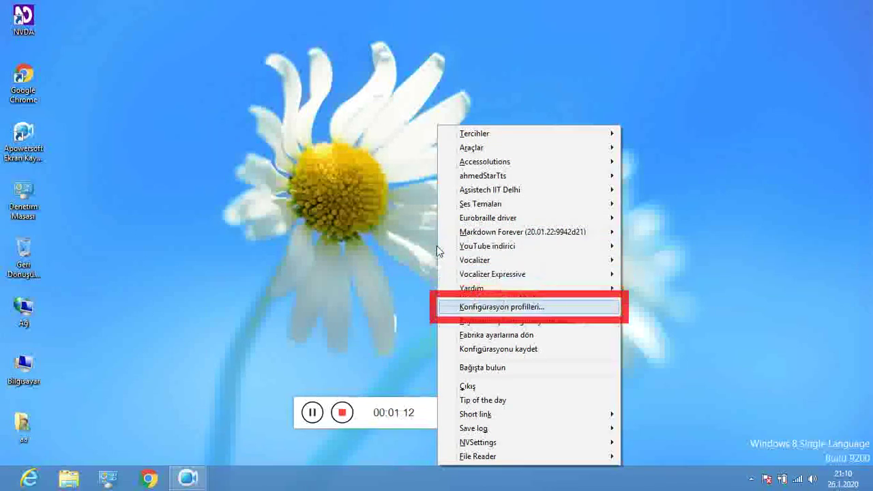
pyautogui.press('Down')
pyautogui.press('Down')
pyautogui.press('Down')
pyautogui.press('Down')
pyautogui.press('Down')
pyautogui.press('Down')
pyautogui.press('Down')
pyautogui.press('Down')
pyautogui.press('Down')
pyautogui.press('Down')
pyautogui.press('Down')
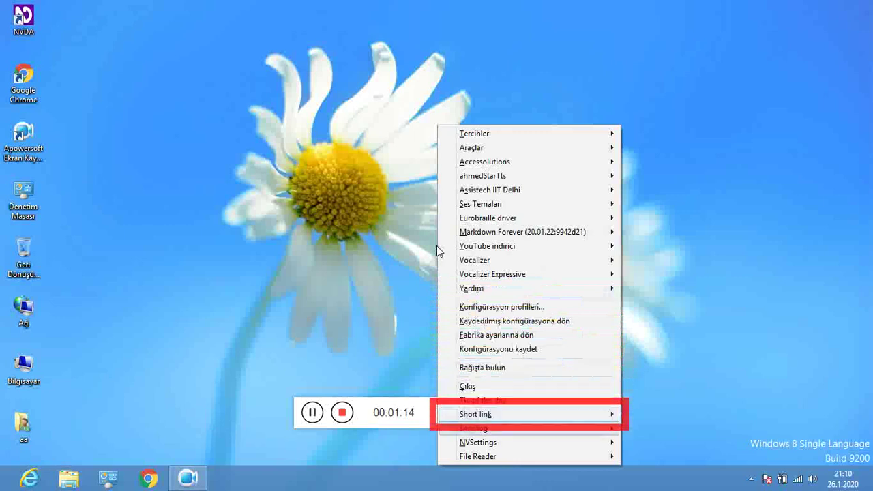
# Browse the Tercihler submenu past the dictionaries, Word Review and Weather Plus entries.
pyautogui.press('Right')
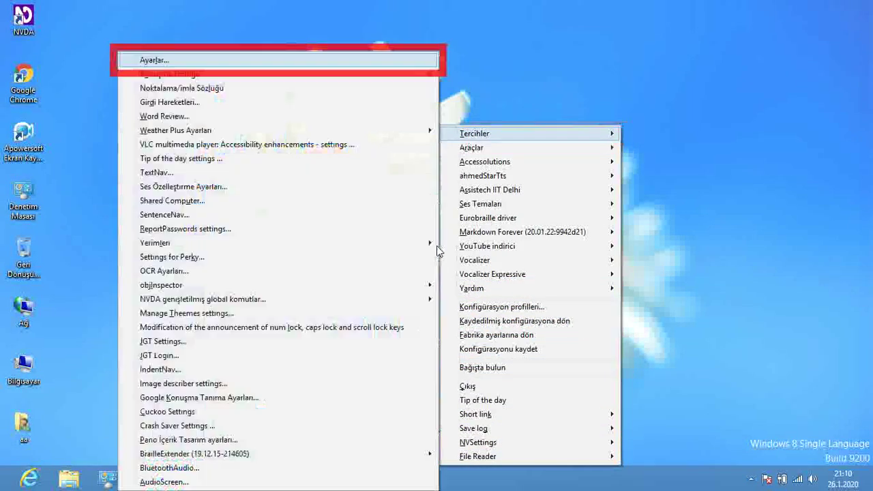
pyautogui.press('Down')
pyautogui.press('Down')
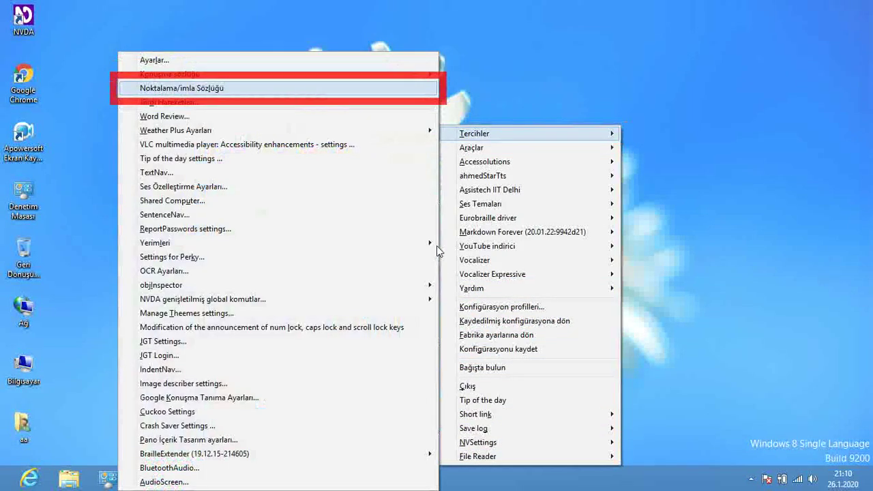
pyautogui.press('Down')
pyautogui.press('Down')
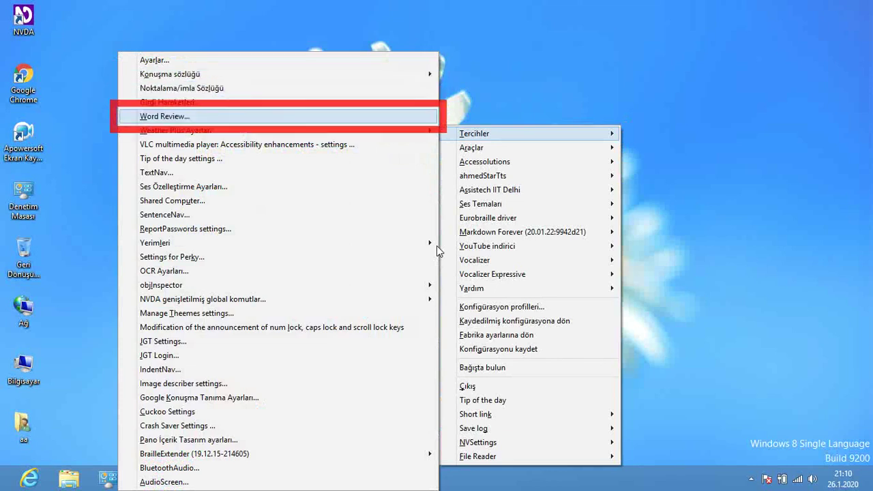
pyautogui.press('Down')
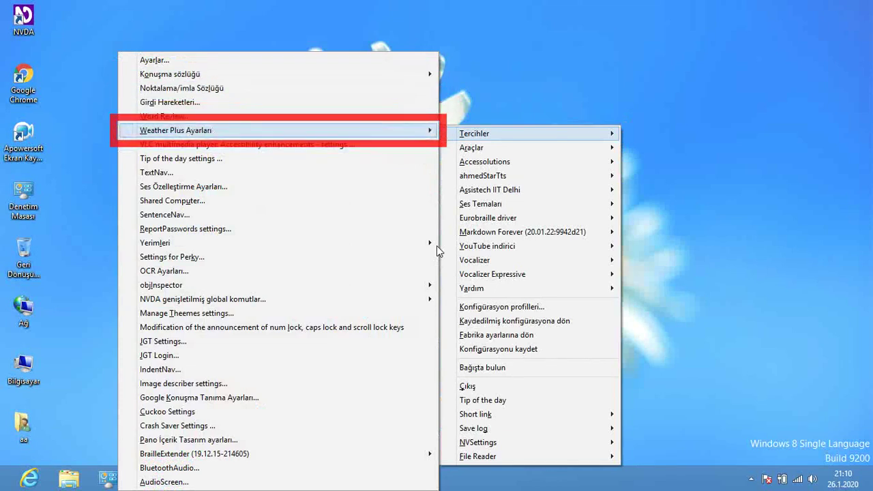
pyautogui.press('Down')
pyautogui.press('Down')
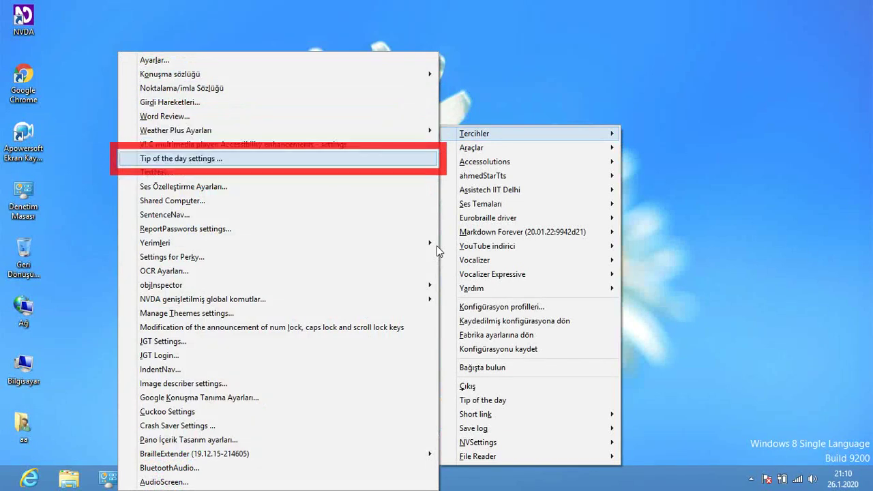
pyautogui.press('Down')
# Move down to the ReportPasswords settings entry and open it.
pyautogui.press('Down')
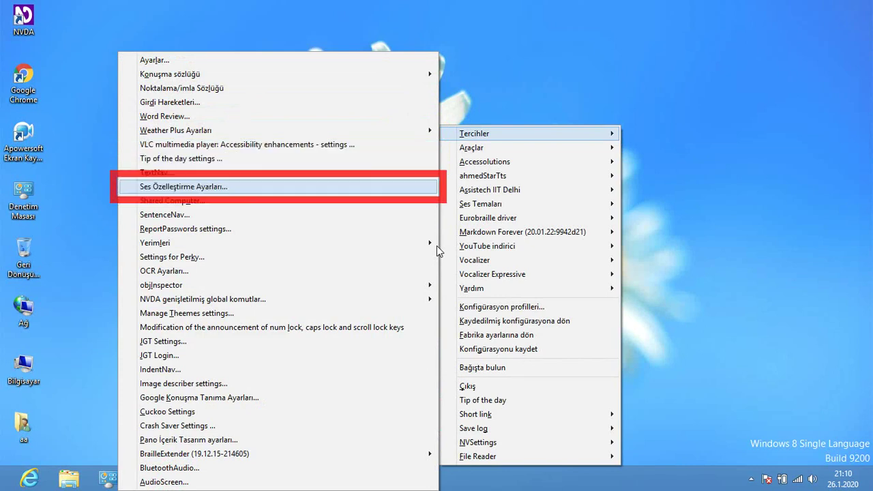
pyautogui.press('Down')
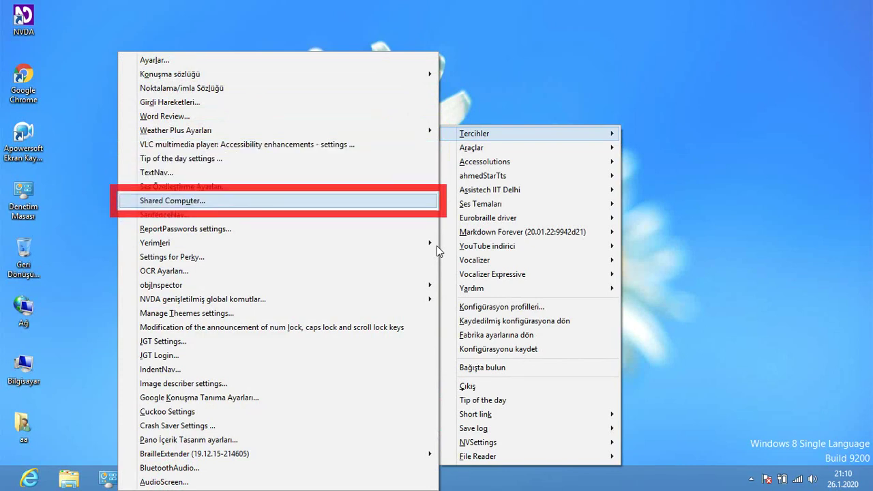
pyautogui.press('Down')
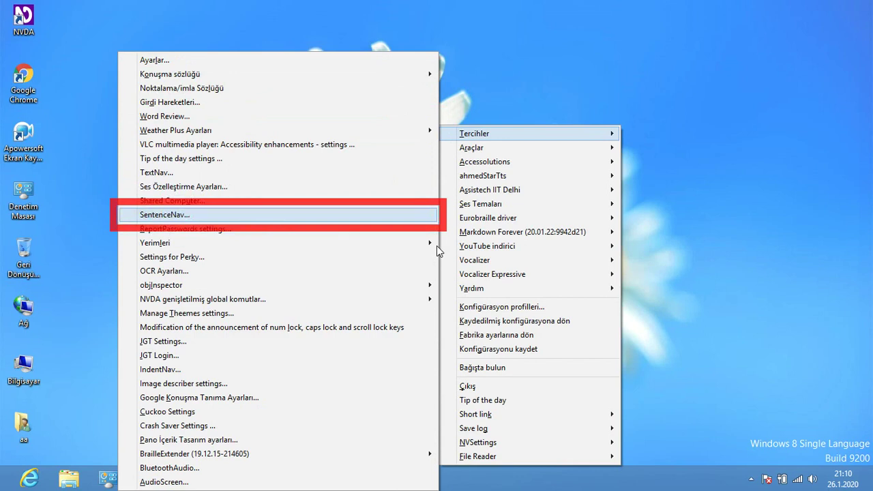
pyautogui.press('Down')
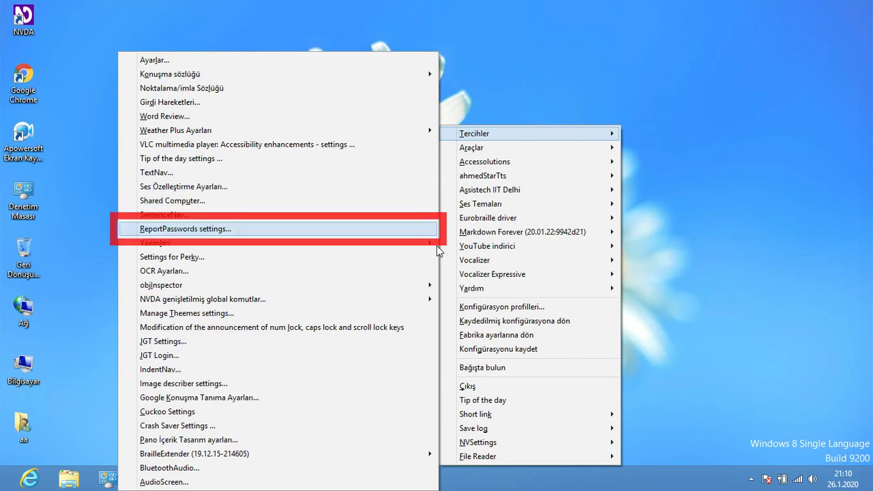
pyautogui.press('Down')
pyautogui.press('Down')
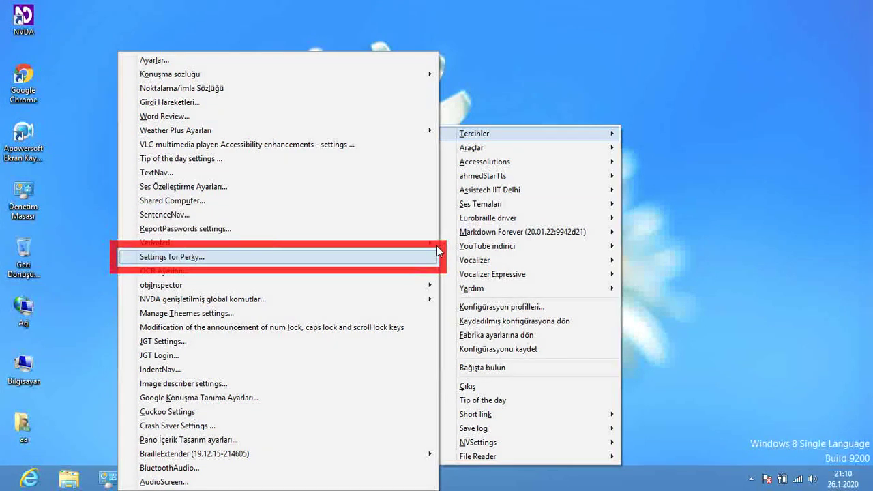
pyautogui.press('Up')
pyautogui.press('Up')
pyautogui.press('Up')
pyautogui.press('Down')
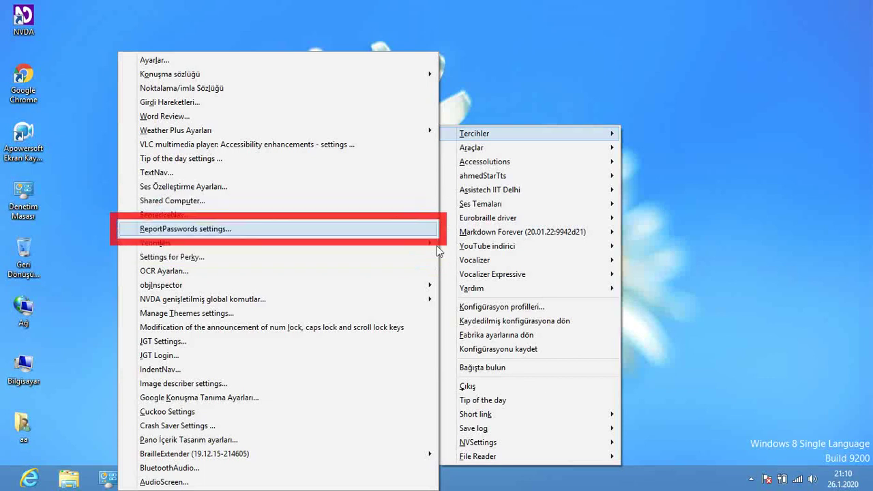
pyautogui.press('Return')
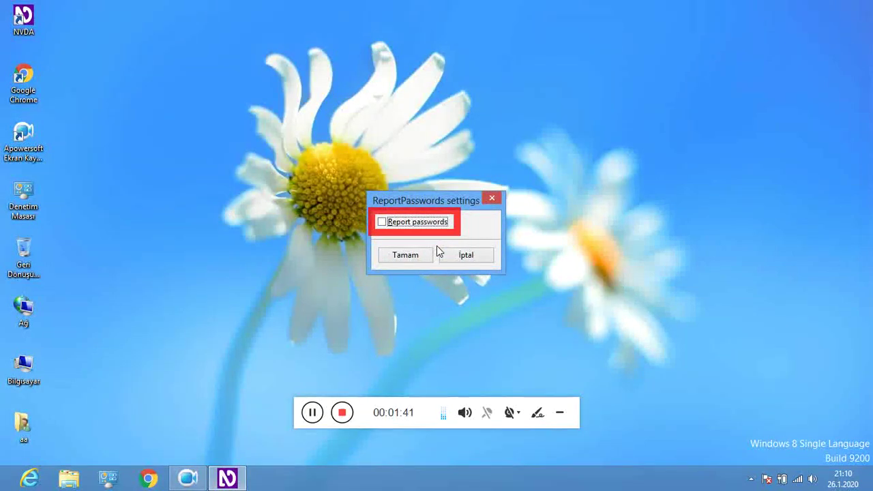
# Turn on Report passwords and confirm with Tamam.
pyautogui.press('space')
pyautogui.press('Tab')
pyautogui.press('Return')
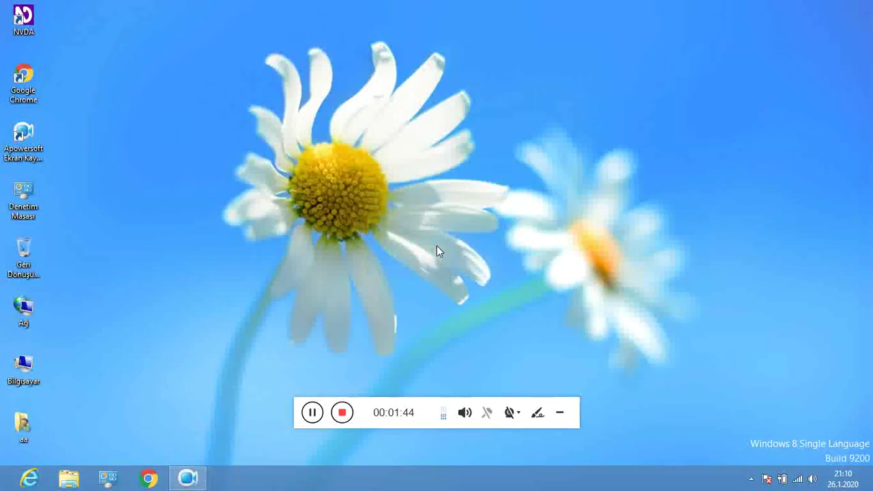
# Reopen NVDA menu > Tercihler and browse down the add-on settings to OCR Ayarları.
pyautogui.press('Insert+n')
pyautogui.press('Down')
pyautogui.press('Right')
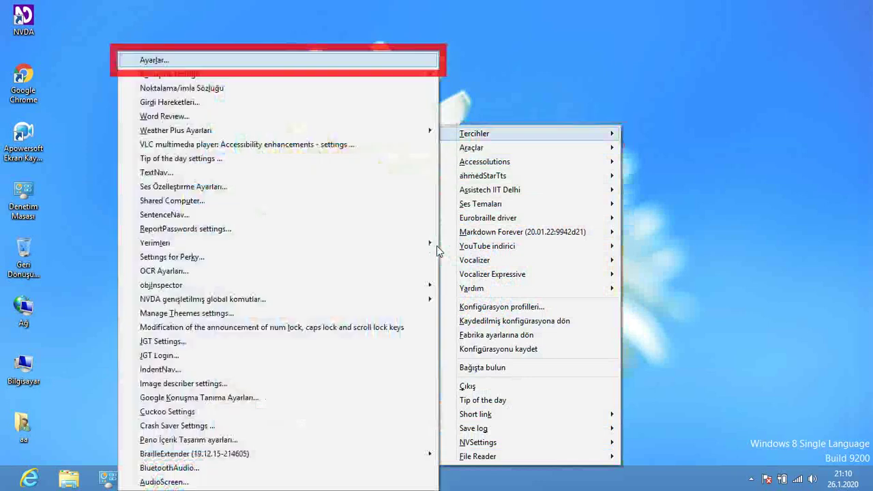
pyautogui.press('Down')
pyautogui.press('Down')
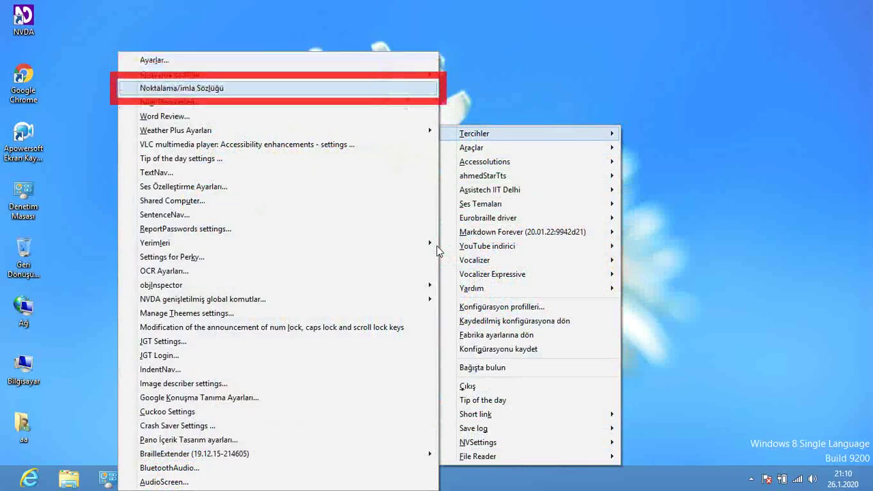
pyautogui.press('Down')
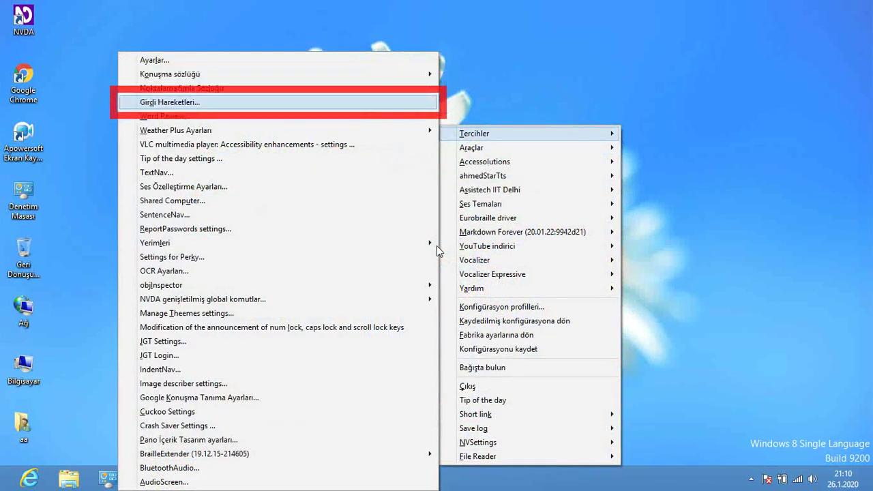
pyautogui.press('Down')
pyautogui.press('Down')
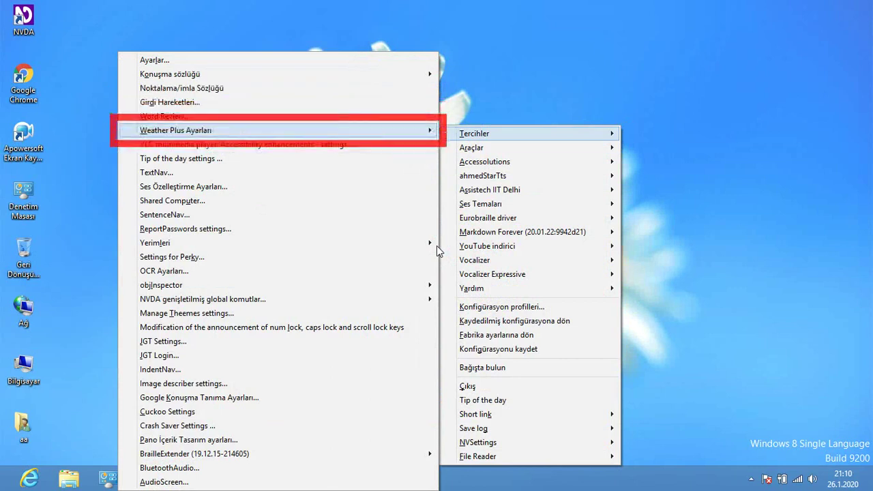
pyautogui.press('Down')
pyautogui.press('Down')
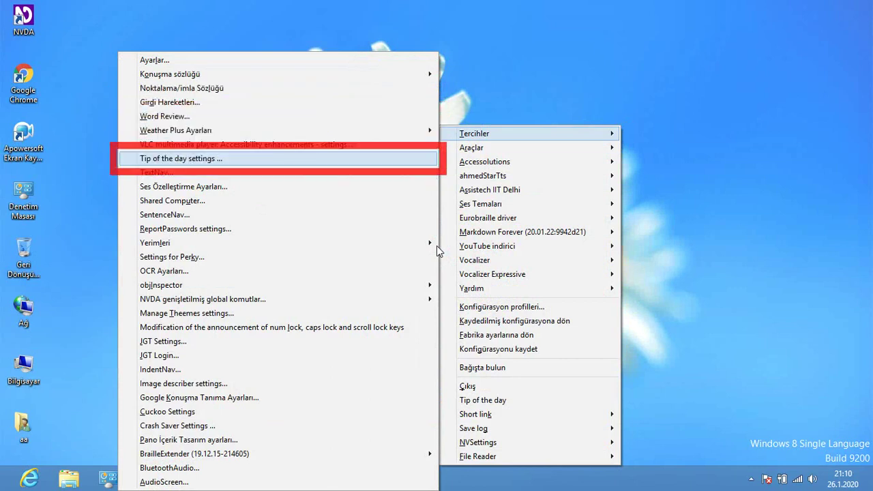
pyautogui.press('Down')
pyautogui.press('Down')
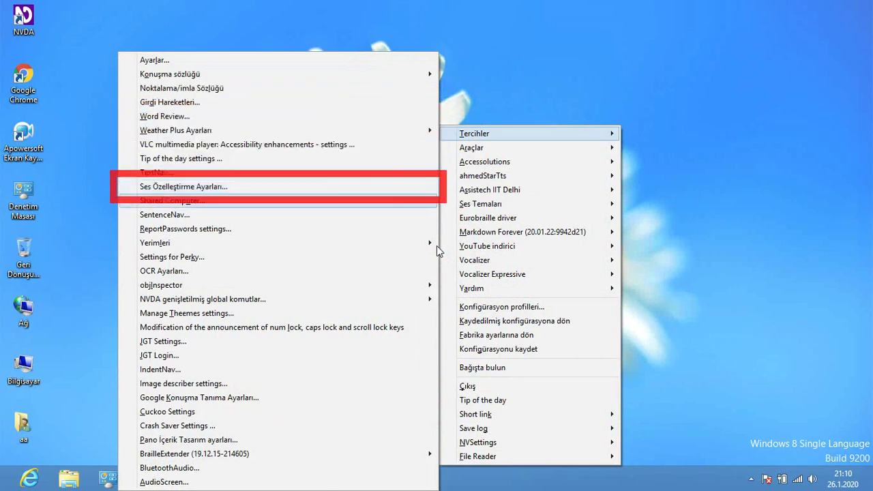
pyautogui.press('Down')
pyautogui.press('Down')
pyautogui.press('Down')
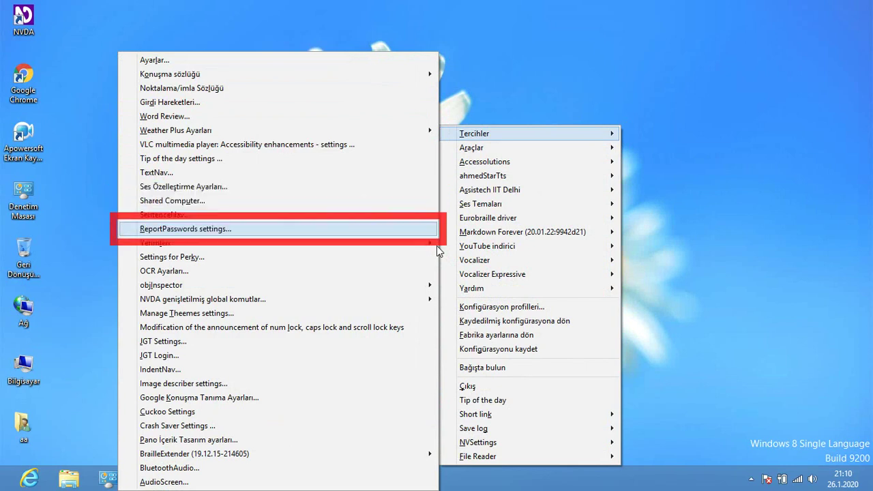
pyautogui.press('Down')
pyautogui.press('Down')
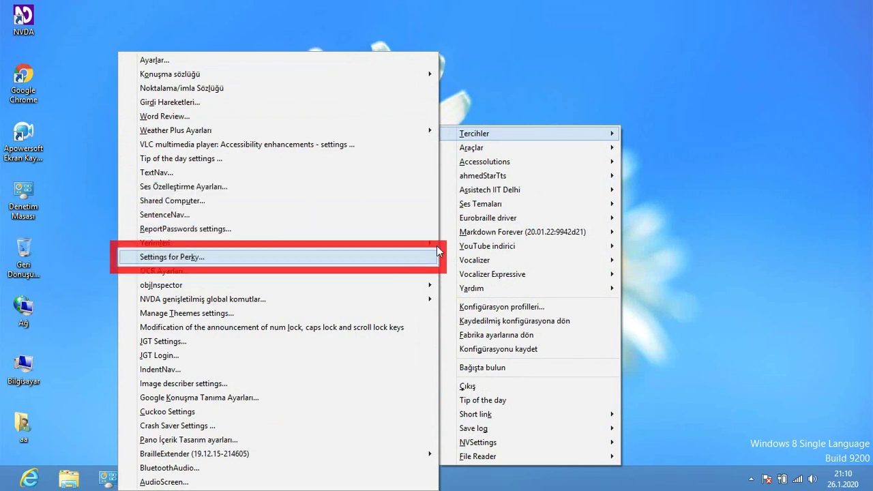
pyautogui.press('Down')
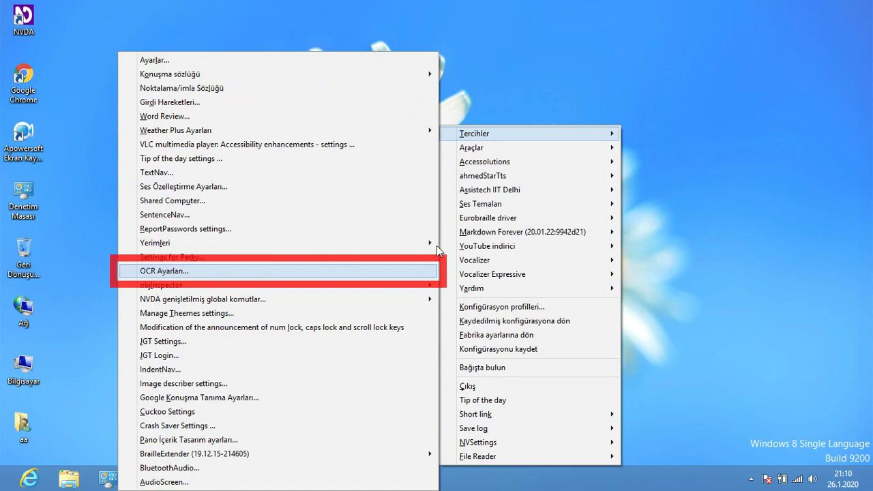
pyautogui.press('Down')
pyautogui.press('Down')
# Look at objInspector's Import and Export favorites options.
pyautogui.press('Up')
pyautogui.press('Right')
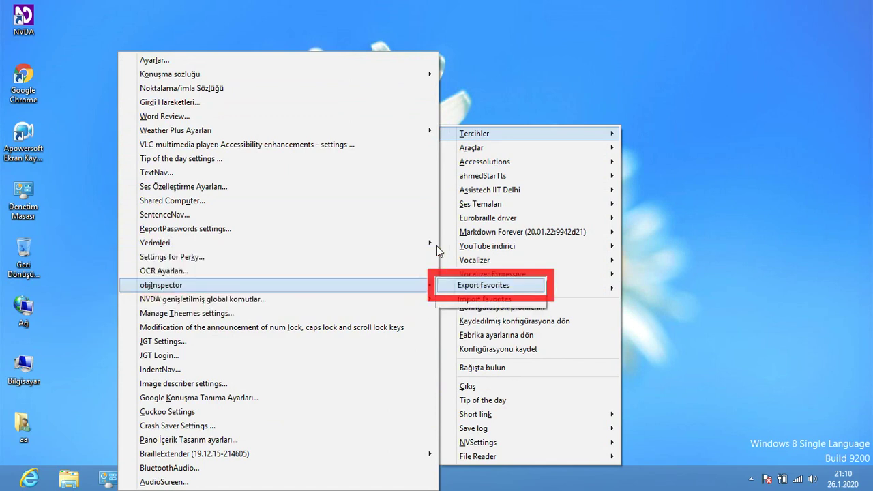
pyautogui.press('Down')
pyautogui.press('Up')
pyautogui.press('Left')
# Move past the theme, lock keys, JGT, Cuckoo and Crash Saver entries and open AudioScreen settings.
pyautogui.press('Down')
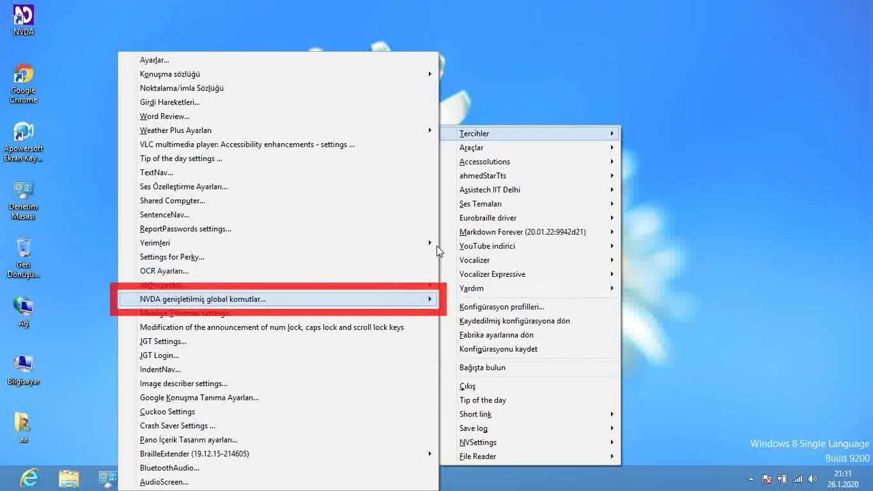
pyautogui.press('Down')
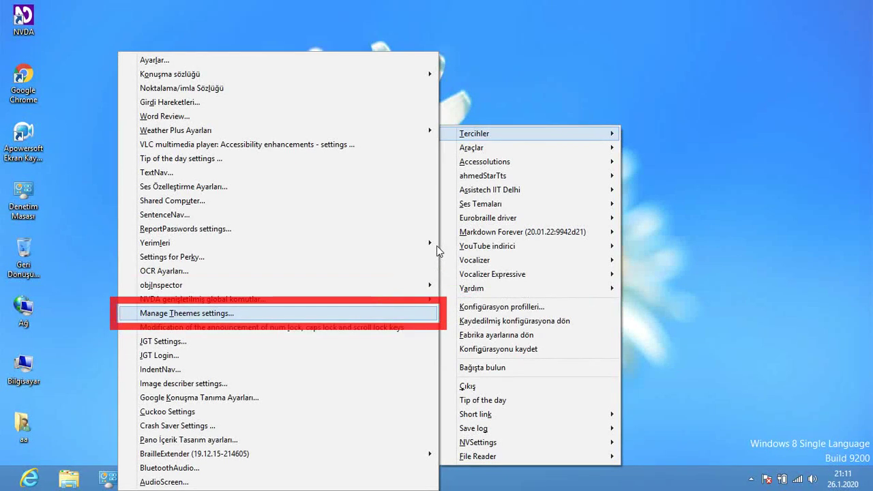
pyautogui.press('Down')
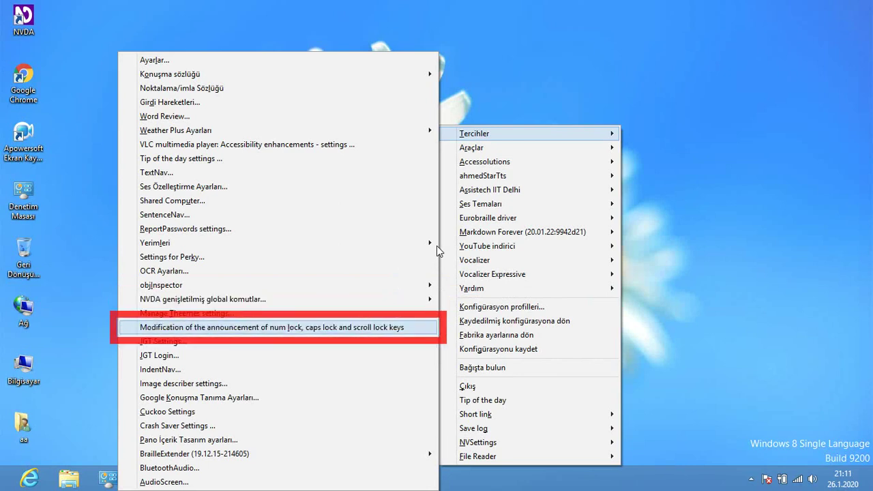
pyautogui.press('Up')
pyautogui.press('Down')
pyautogui.press('Down')
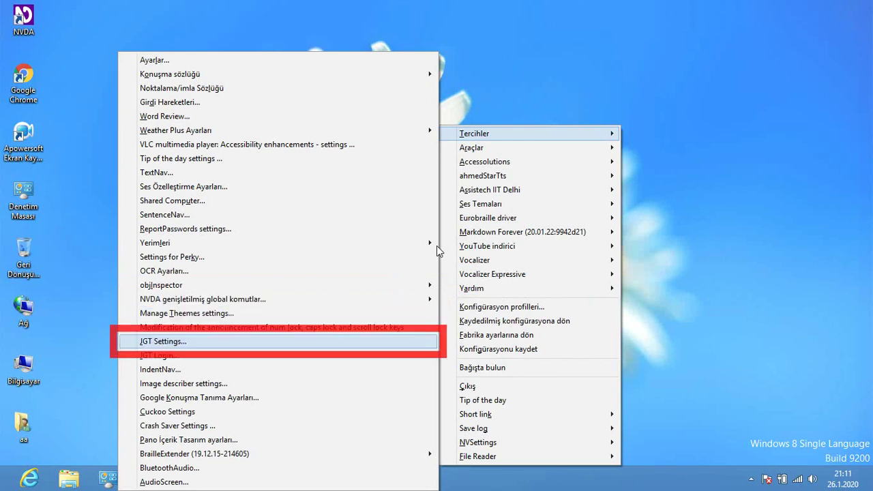
pyautogui.press('Up')
pyautogui.press('Down')
pyautogui.press('Down')
pyautogui.press('Down')
pyautogui.press('Down')
pyautogui.press('Down')
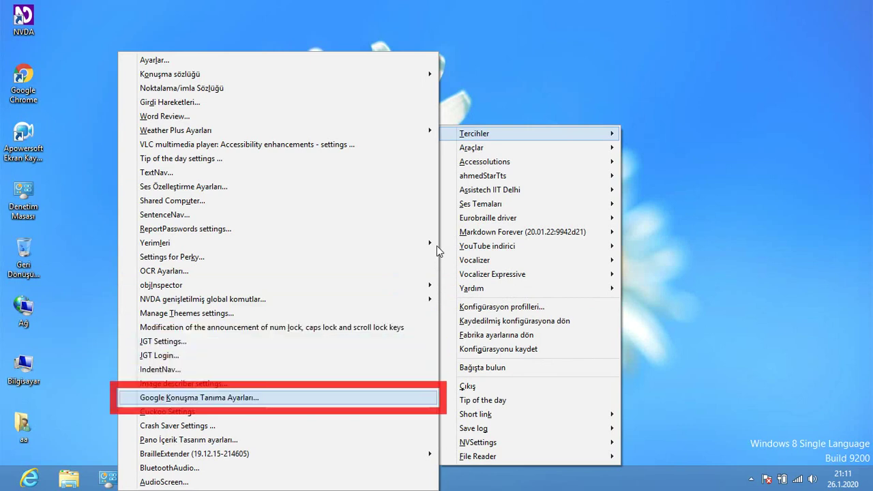
pyautogui.press('Down')
pyautogui.press('Down')
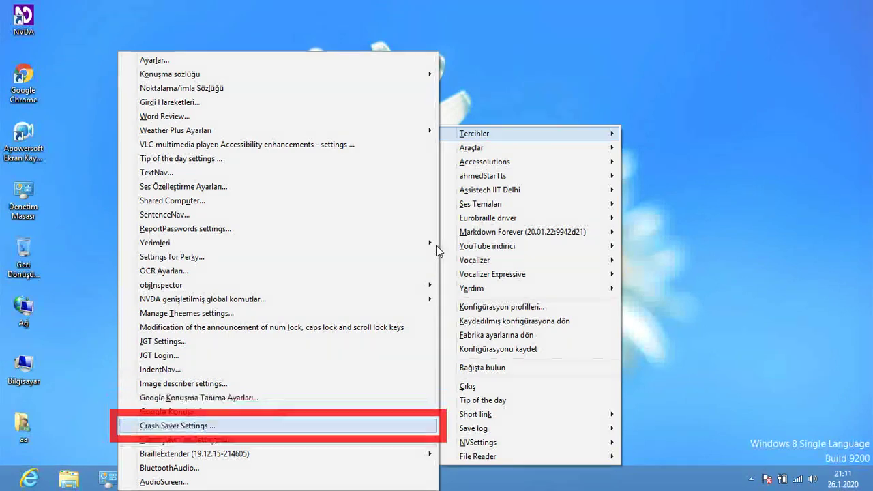
pyautogui.press('Down')
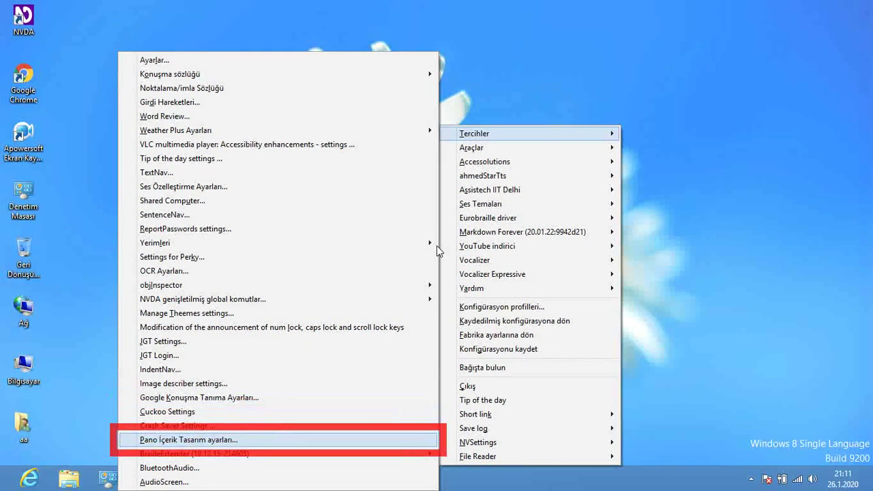
pyautogui.press('Down')
pyautogui.press('Down')
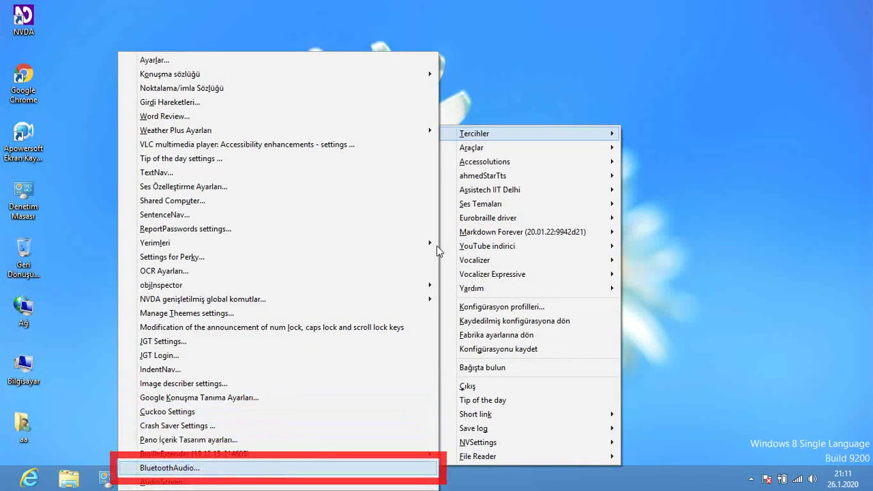
pyautogui.press('Down')
pyautogui.press('Return')
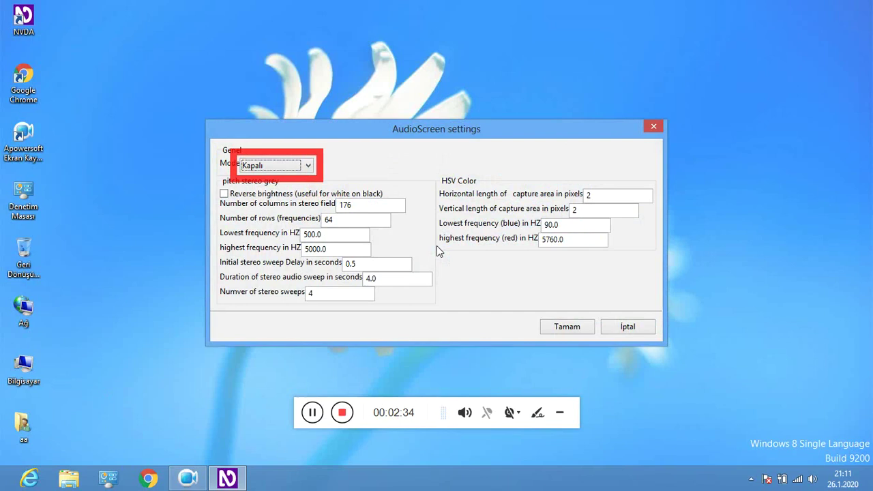
# Set mode to pitch stereo grey, turn on Reverse brightness, and enter 666 columns and 222 rows.
pyautogui.press('Down')
pyautogui.press('Tab')
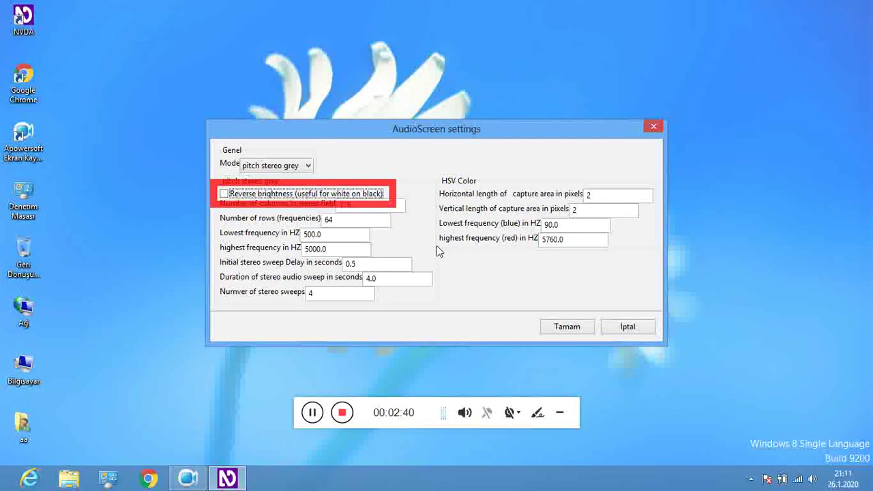
pyautogui.press('space')
pyautogui.press('Tab')
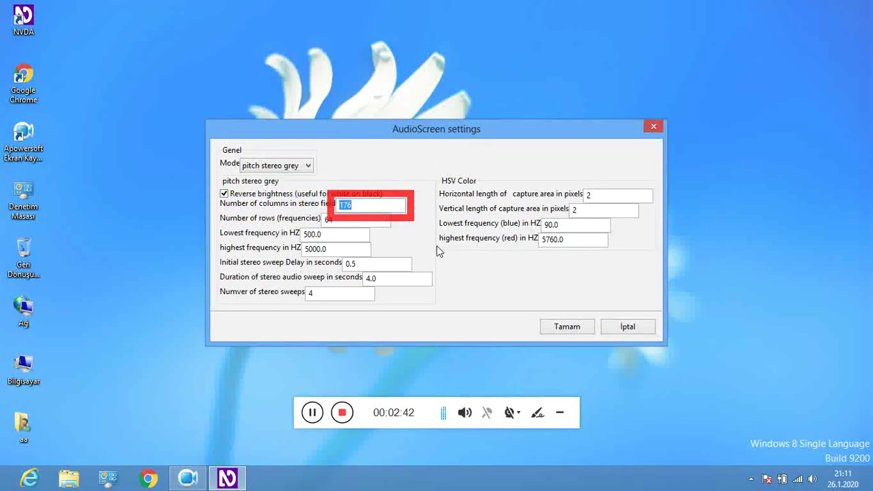
pyautogui.write('666')
pyautogui.press('Tab')
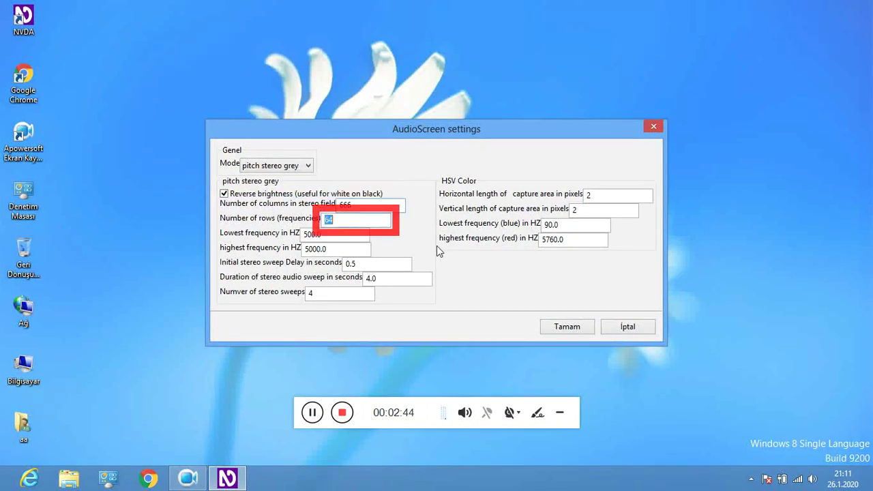
pyautogui.write('222')
# Enter 8000 as lowest frequency, 1111 as highest, and db8997 as the initial sweep delay.
pyautogui.press('Tab')
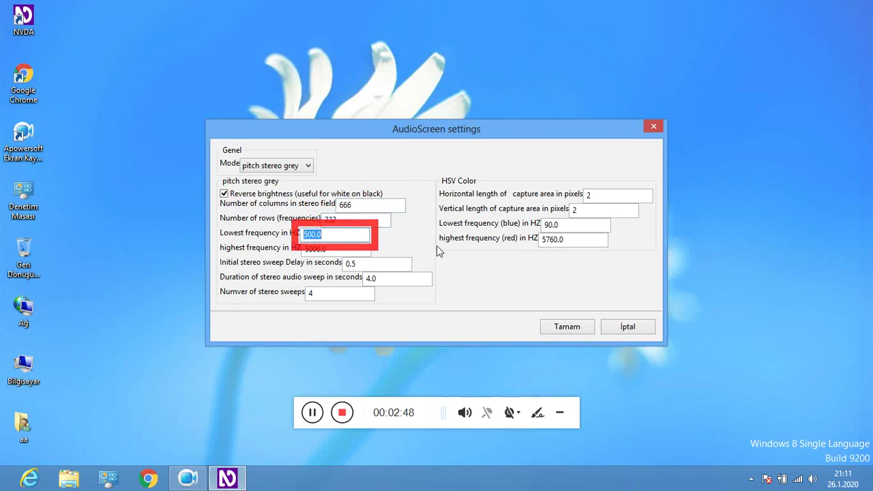
pyautogui.write('8000')
pyautogui.press('Tab')
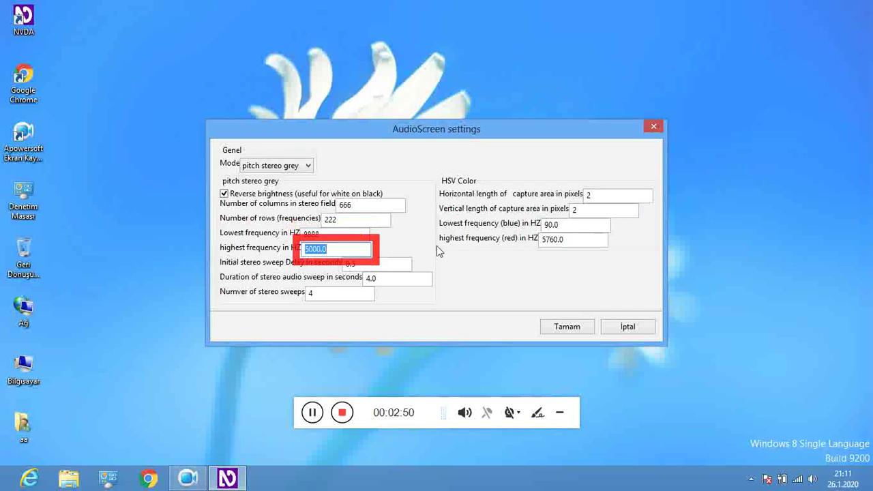
pyautogui.write('1111')
pyautogui.press('Tab')
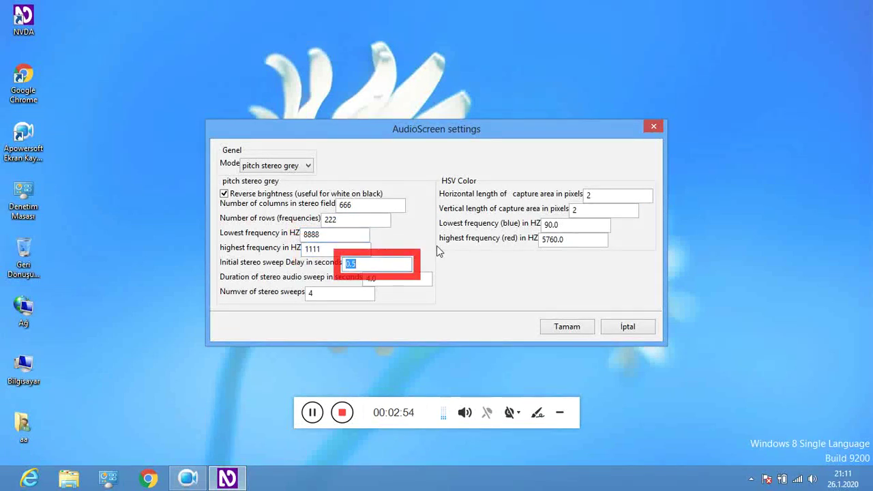
pyautogui.write('w')
pyautogui.press('BackSpace')
pyautogui.write('db8997')
# Change the stereo sweep duration to 4.10 and the number of stereo sweeps to 222.
pyautogui.press('Tab')
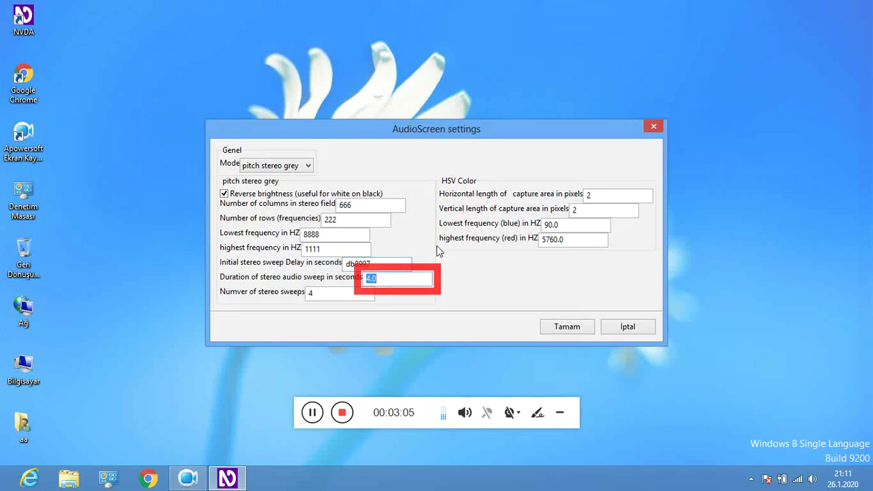
pyautogui.press('Left')
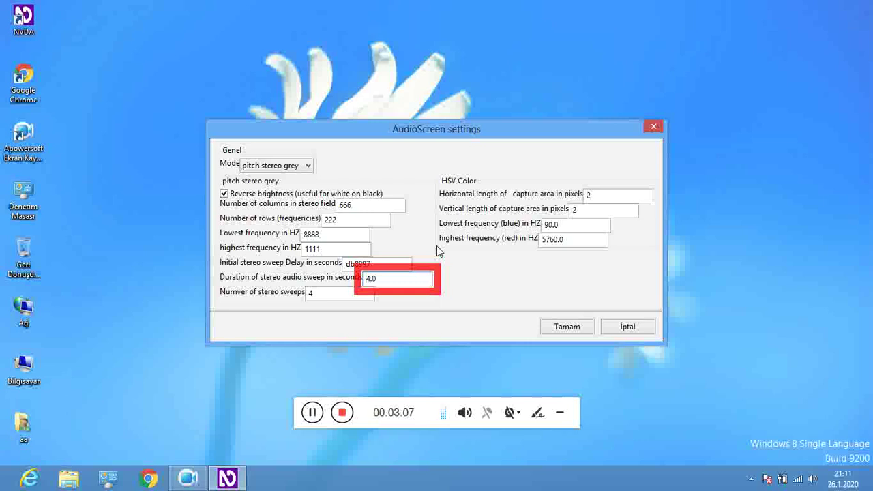
pyautogui.press('Right')
pyautogui.write('1')
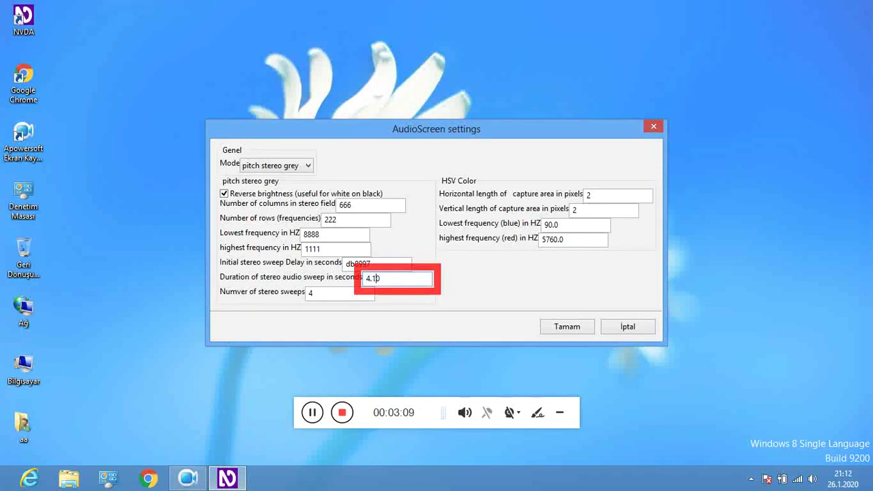
pyautogui.press('Tab')
pyautogui.write('222')
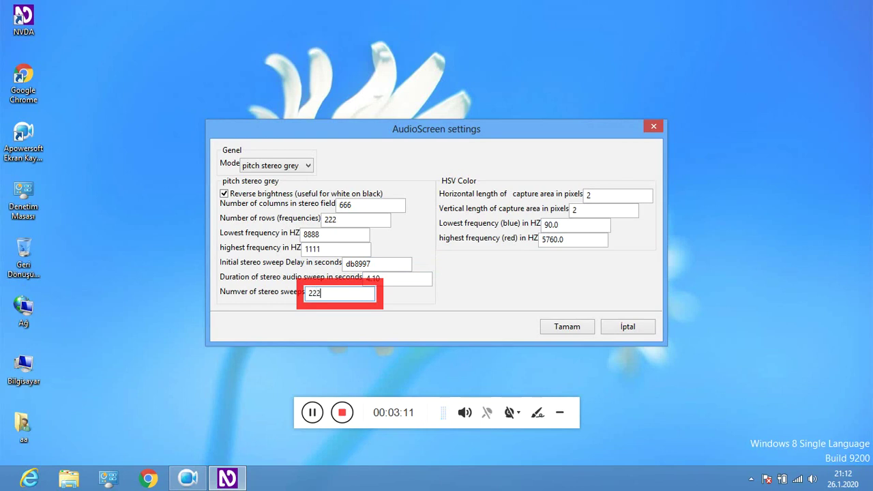
# Step through the capture length and HSV color values, then close AudioScreen settings.
pyautogui.press('Tab')
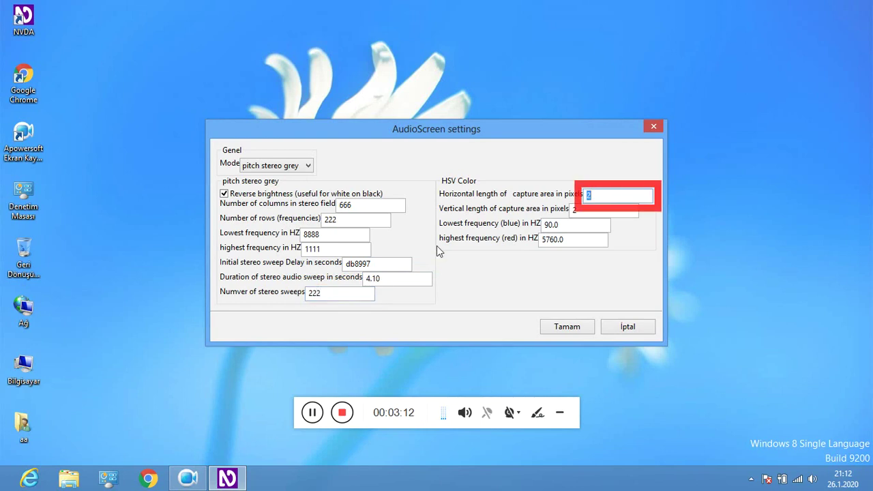
pyautogui.press('Tab')
pyautogui.press('Tab')
pyautogui.press('Tab')
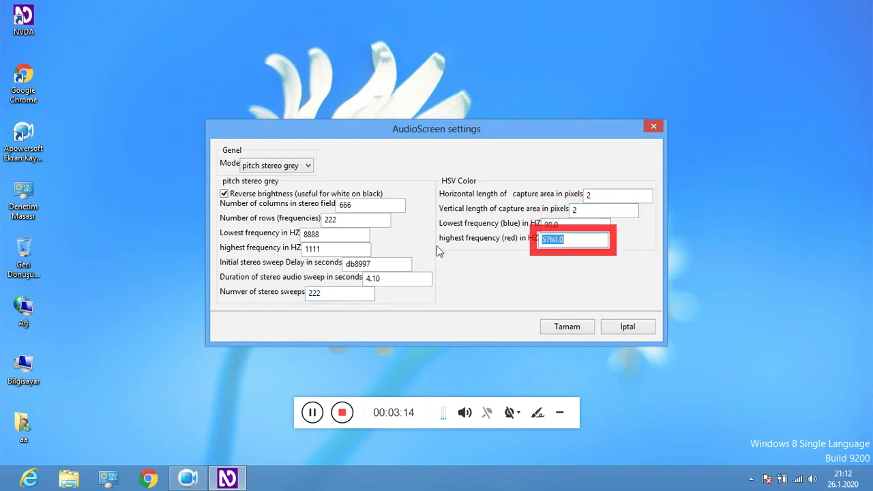
pyautogui.press('Tab')
pyautogui.press('Tab')
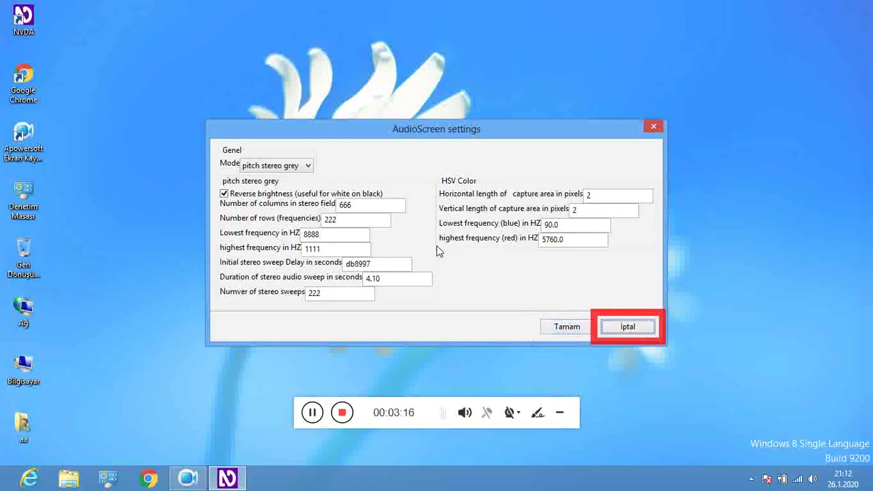
pyautogui.press('Return')
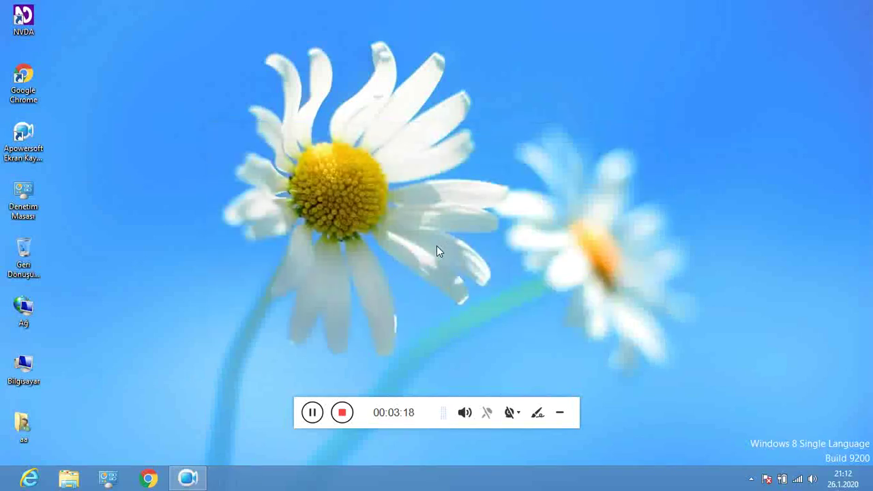
pyautogui.press('Insert+n')
pyautogui.press('Down')
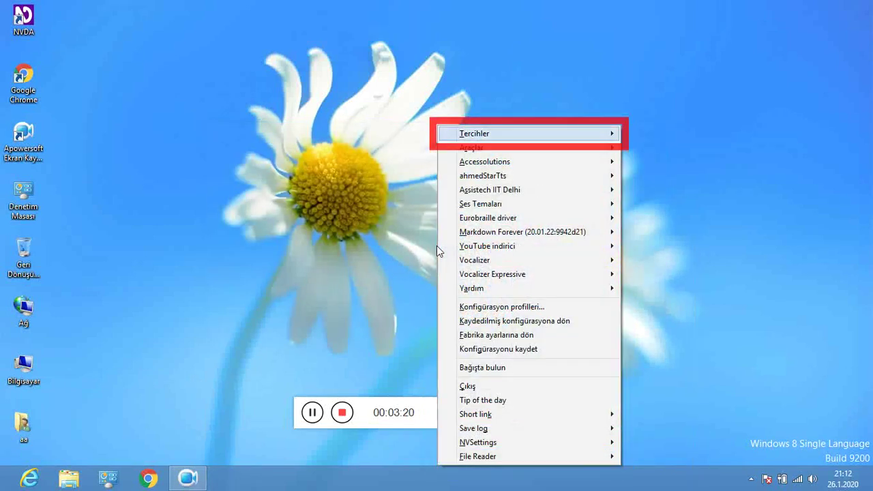
pyautogui.press('Right')
pyautogui.press('Up')
pyautogui.press('Return')
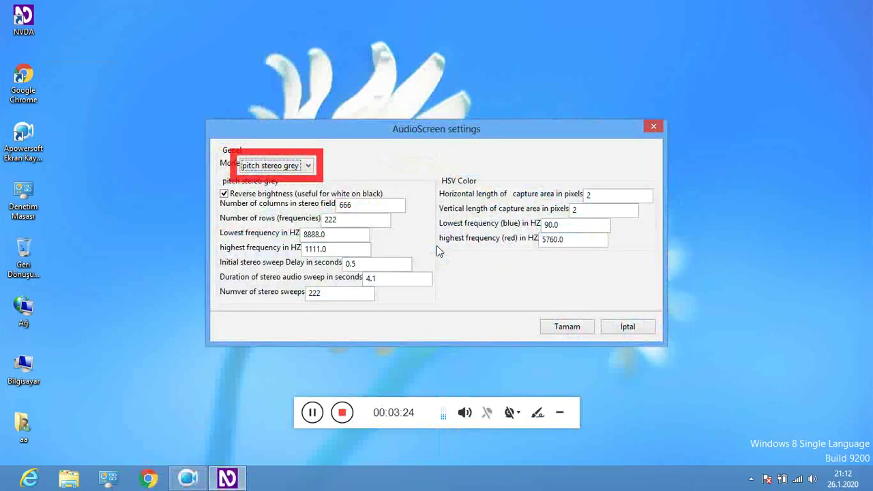
pyautogui.press('Tab')
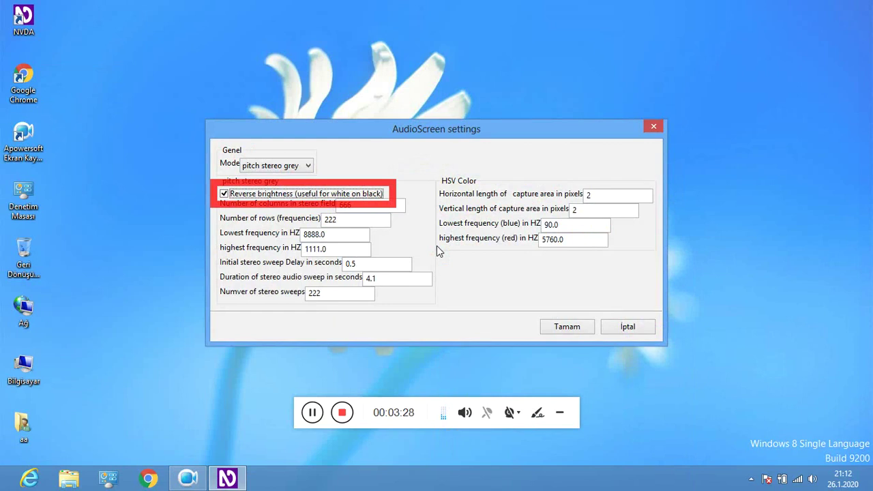
pyautogui.press('space')
pyautogui.press('Tab')
pyautogui.press('Tab')
pyautogui.press('Tab')
pyautogui.press('Tab')
pyautogui.press('Tab')
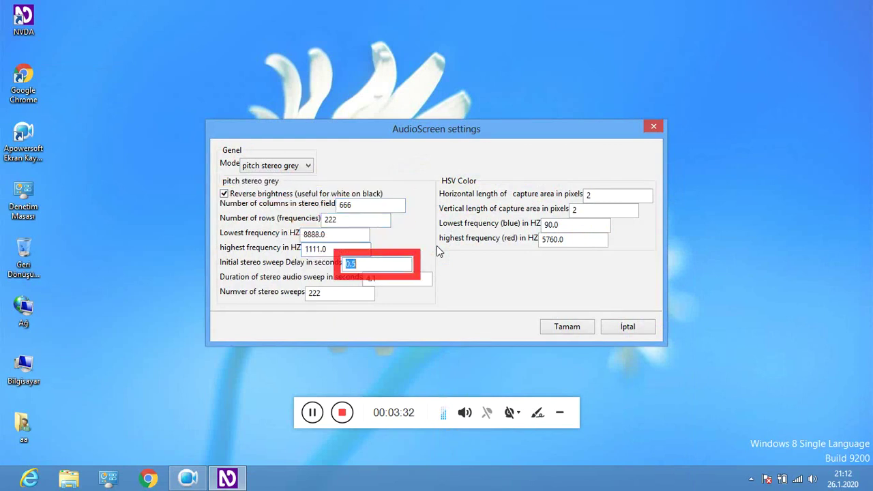
pyautogui.press('Tab')
pyautogui.press('Tab')
pyautogui.press('Tab')
pyautogui.press('Tab')
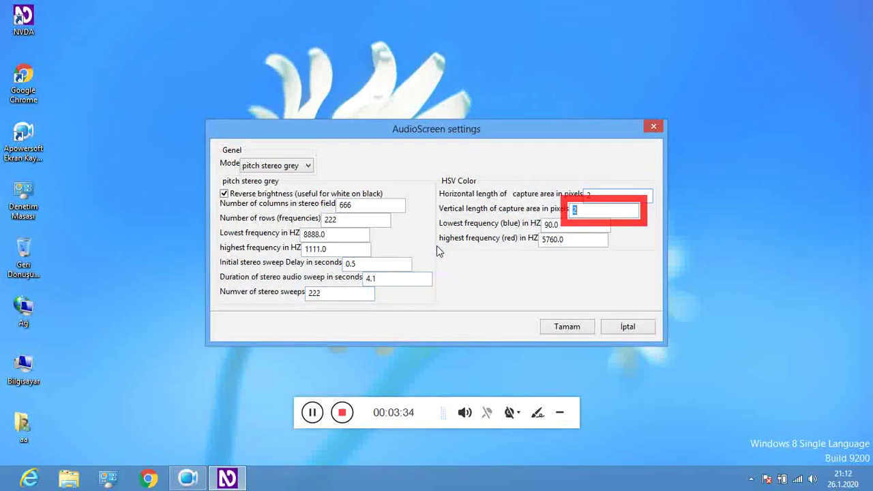
pyautogui.press('Tab')
pyautogui.press('Tab')
pyautogui.press('Tab')
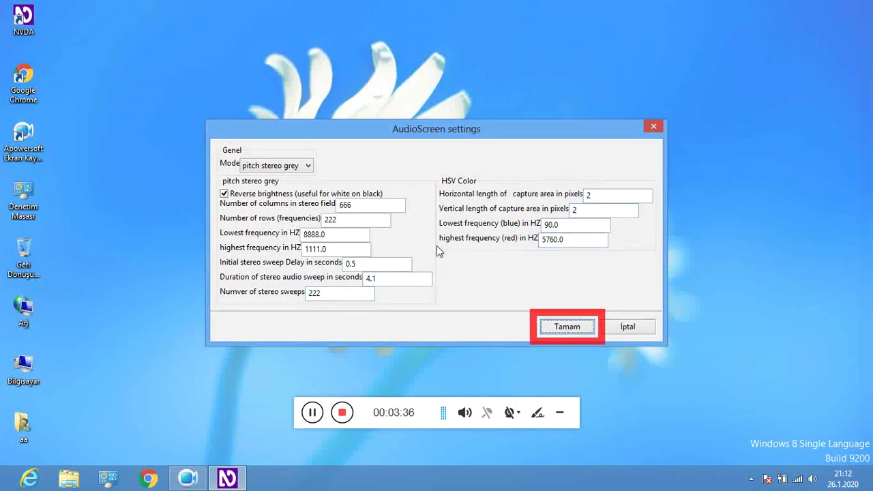
pyautogui.press('Tab')
pyautogui.press('Return')
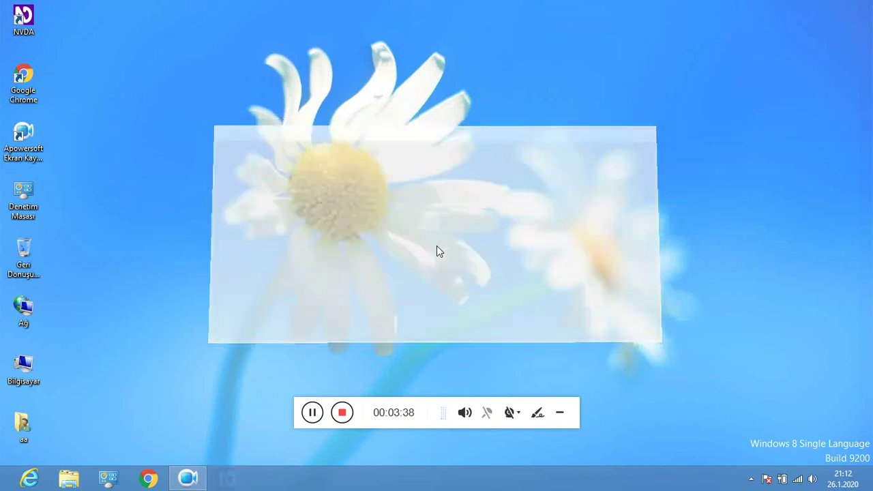
# Run Araçlar > Eklenti güncelleme kontrolü and dismiss the no-updates message.
pyautogui.press('insert+n')
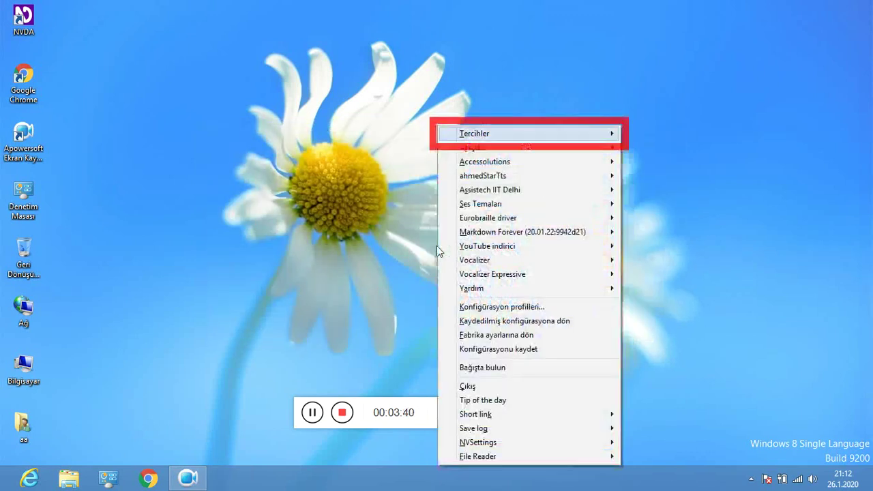
pyautogui.press('Down')
pyautogui.press('Right')
pyautogui.press('Up')
pyautogui.press('Up')
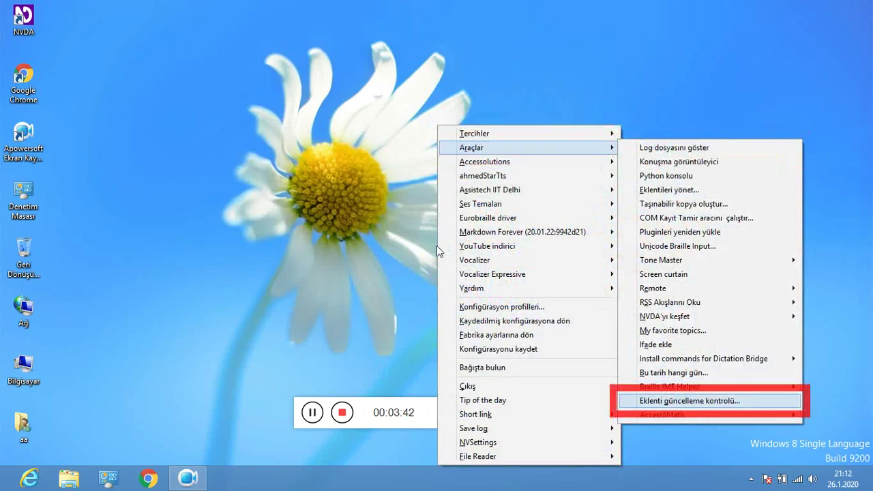
pyautogui.press('Up')
pyautogui.press('Down')
pyautogui.press('Return')
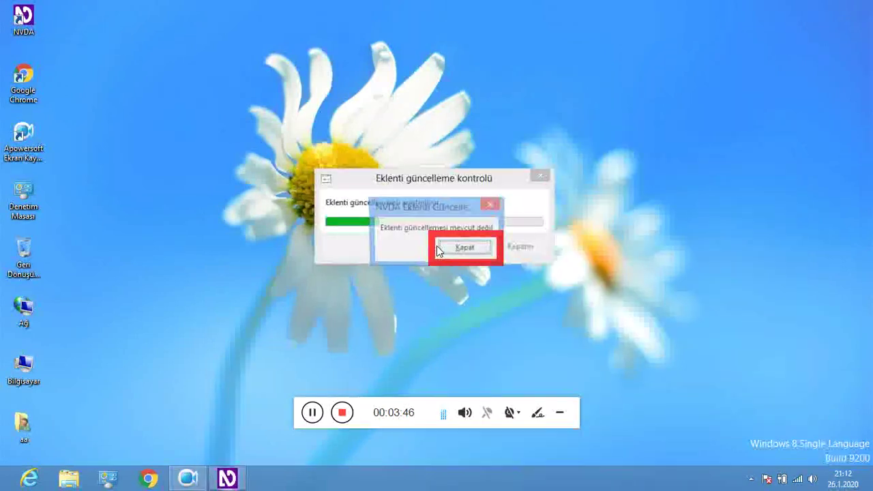
pyautogui.press('Return')
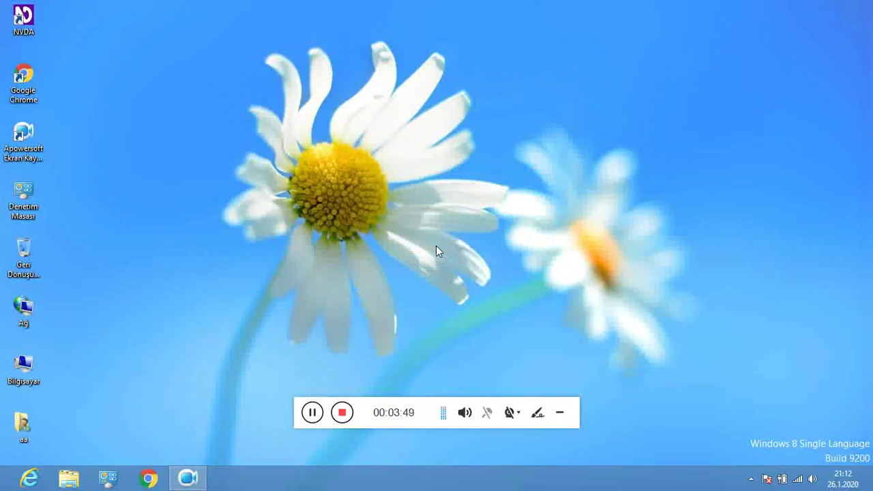
pyautogui.press('insert+n')
# Open the Braille IME Helper Settings dialog from the Araçlar submenu.
pyautogui.press('Right')
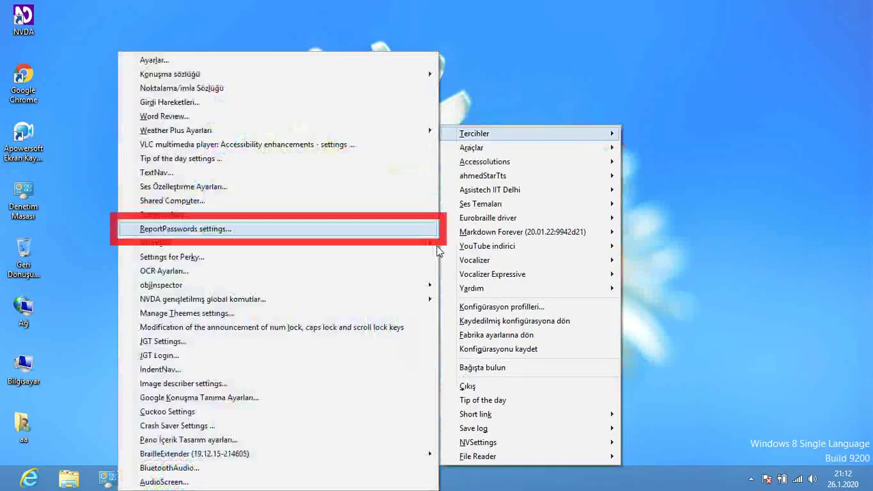
pyautogui.press('Left')
pyautogui.press('Right')
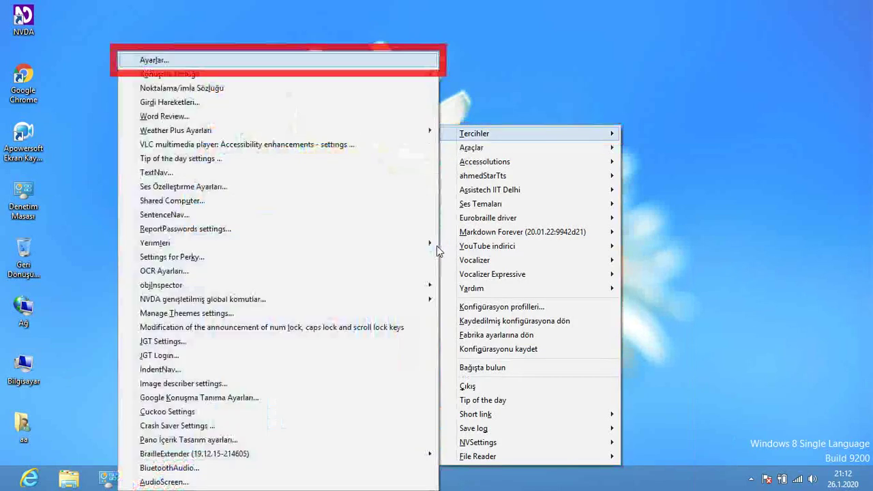
pyautogui.press('Up')
pyautogui.press('Up')
pyautogui.press('Up')
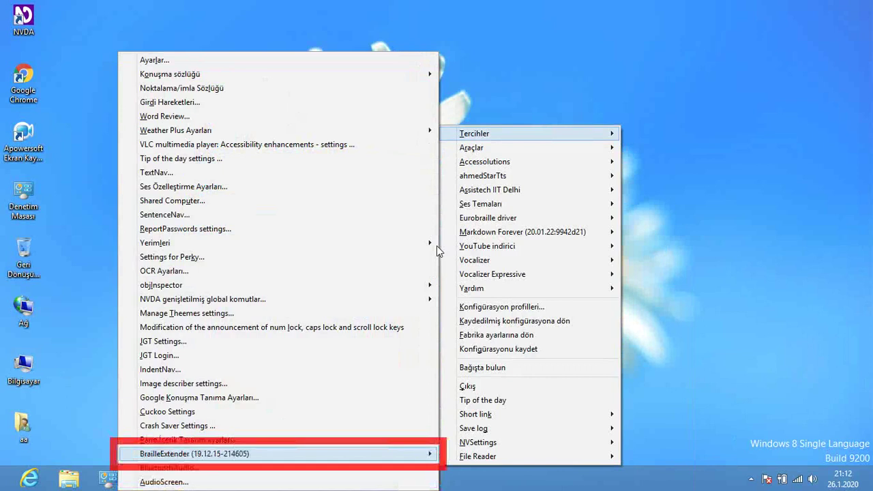
pyautogui.press('Left')
pyautogui.press('Down')
pyautogui.press('Right')
pyautogui.press('Up')
pyautogui.press('Up')
pyautogui.press('Up')
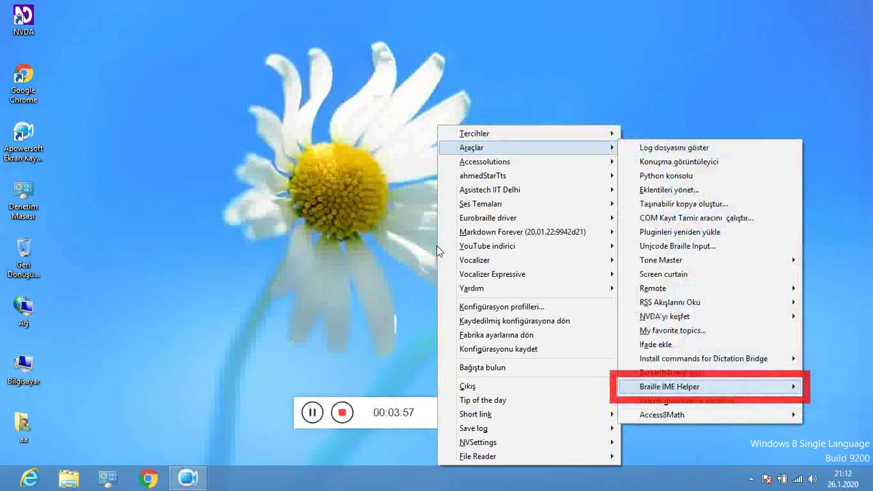
pyautogui.press('Up')
pyautogui.press('Down')
pyautogui.press('Right')
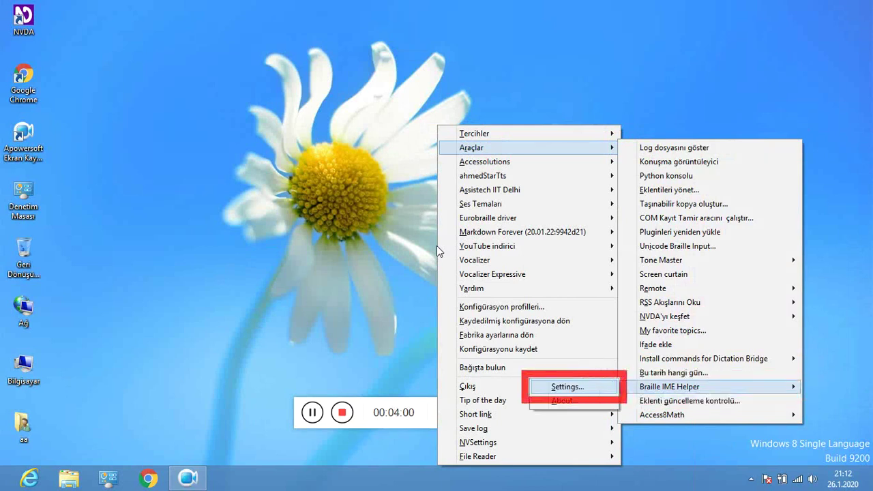
pyautogui.press('Return')
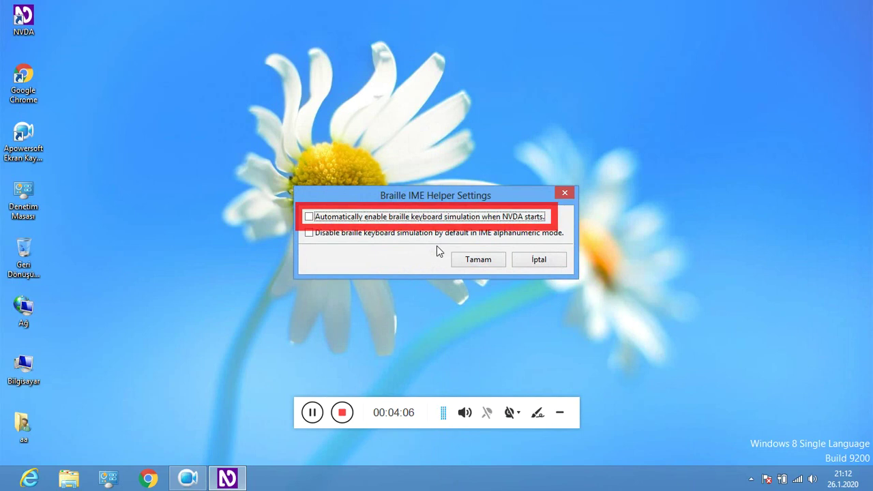
# Enable braille keyboard simulation at NVDA startup and save with Tamam.
pyautogui.press('space')
pyautogui.press('Tab')
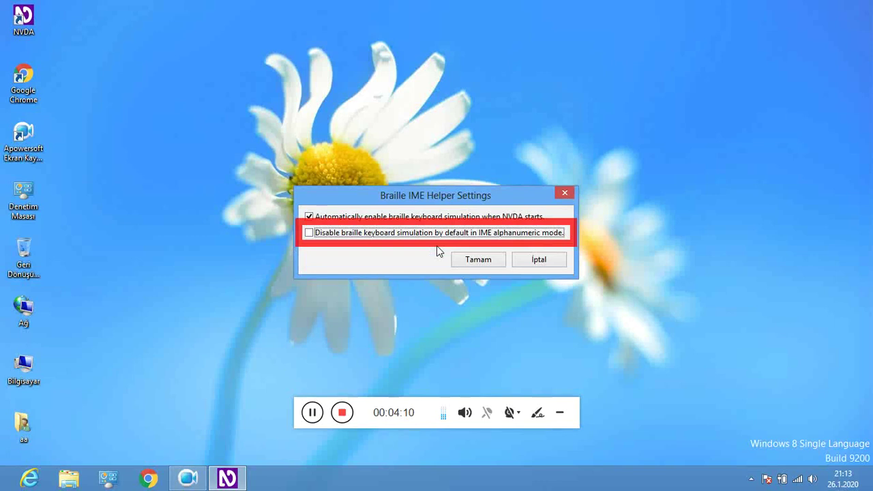
pyautogui.press('Tab')
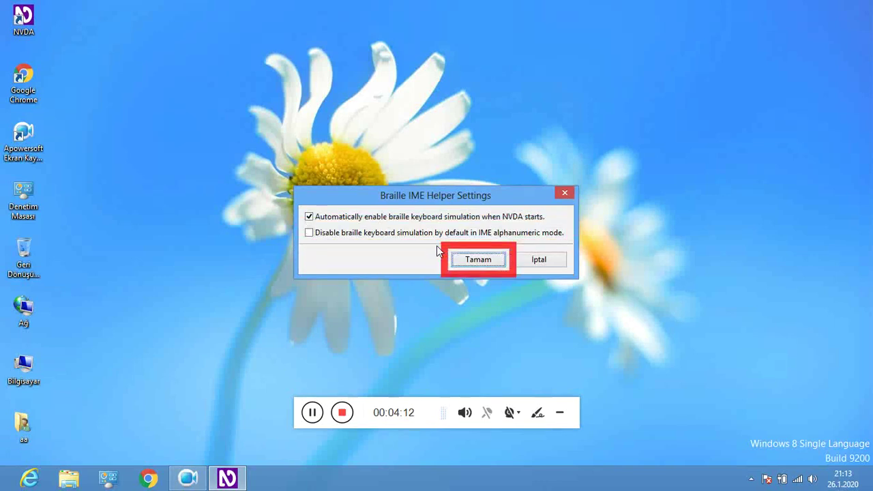
pyautogui.press('Return')
# Open the My favorite topics dialog from NVDA's Araçlar submenu.
pyautogui.press('insert+n')
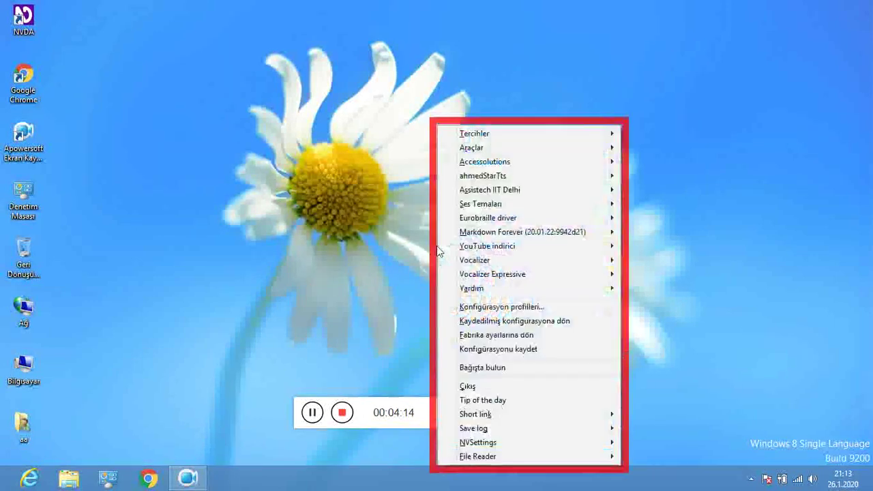
pyautogui.press('Down')
pyautogui.press('Right')
pyautogui.press('Up')
pyautogui.press('Up')
pyautogui.press('Up')
pyautogui.press('Up')
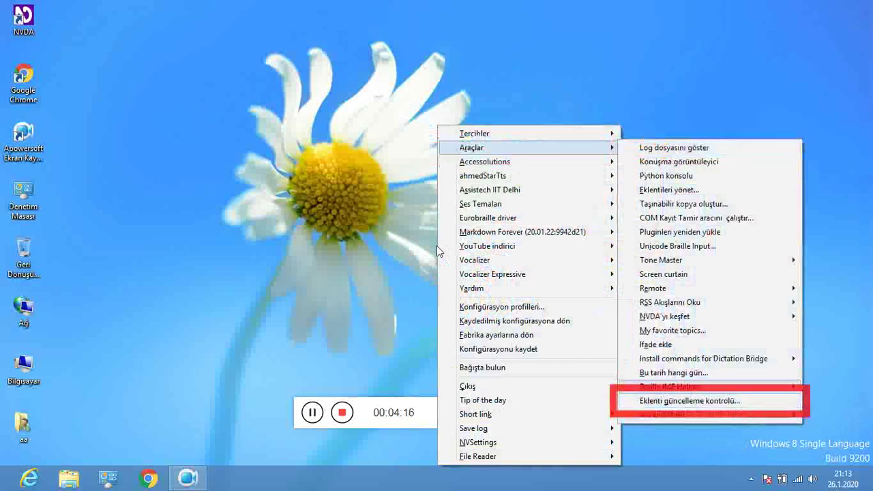
pyautogui.press('Up')
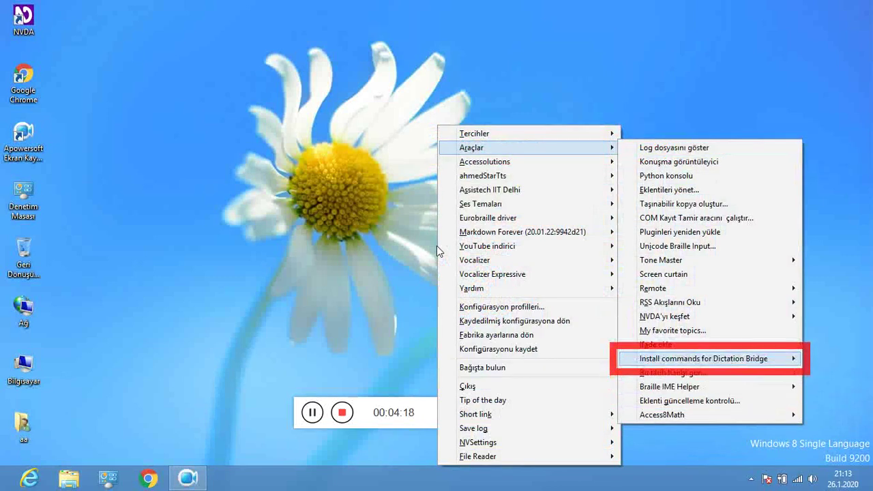
pyautogui.press('Up')
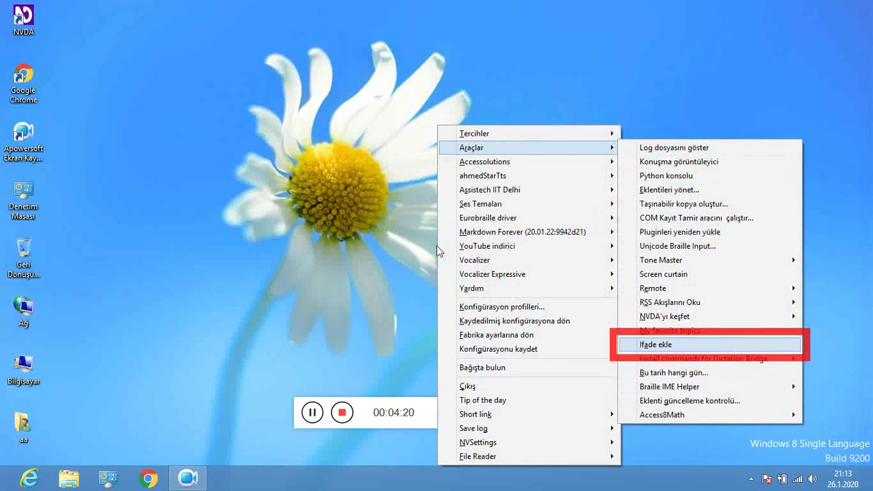
pyautogui.press('Up')
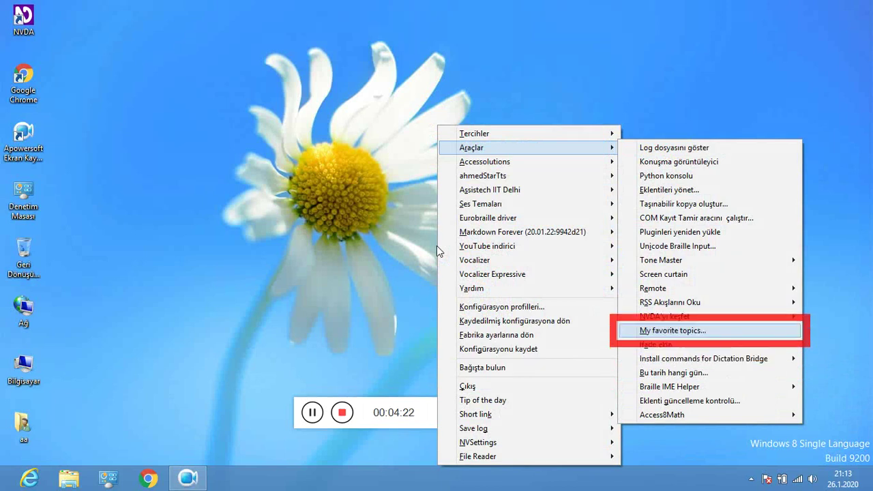
pyautogui.press('Up')
pyautogui.press('Down')
pyautogui.press('Return')
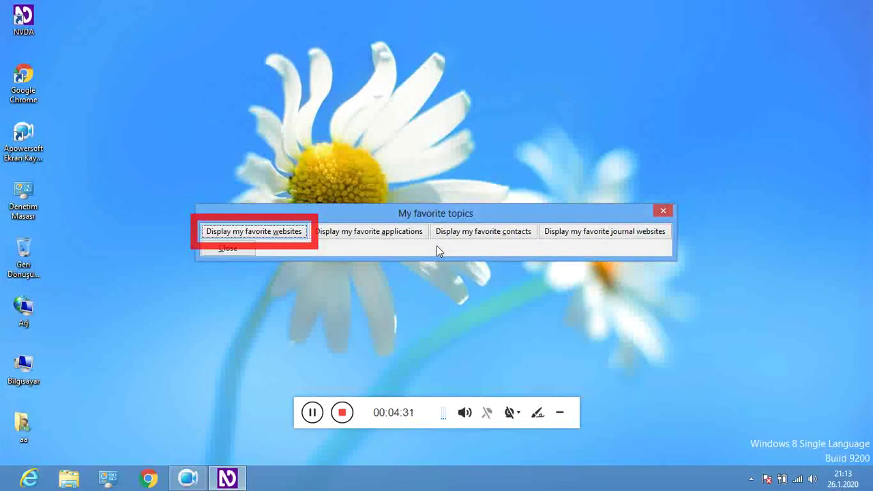
# Review the applications, contacts and journal websites options, then close the dialog.
pyautogui.press('Tab')
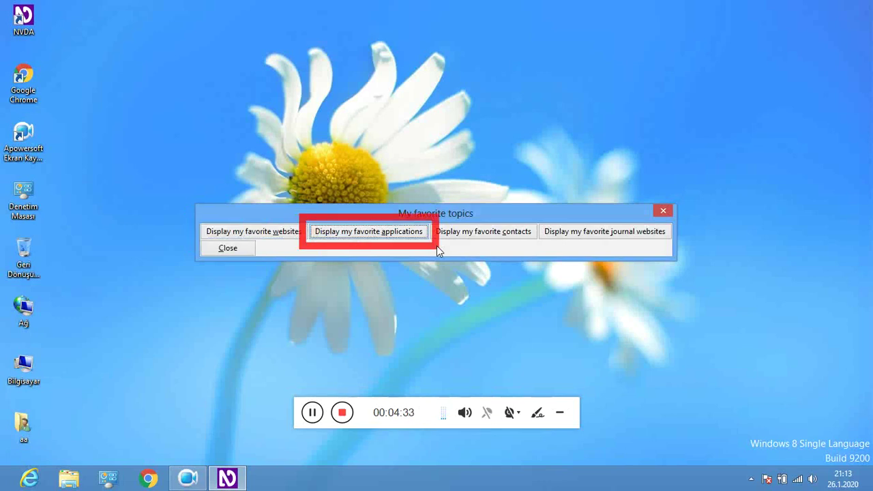
pyautogui.press('Tab')
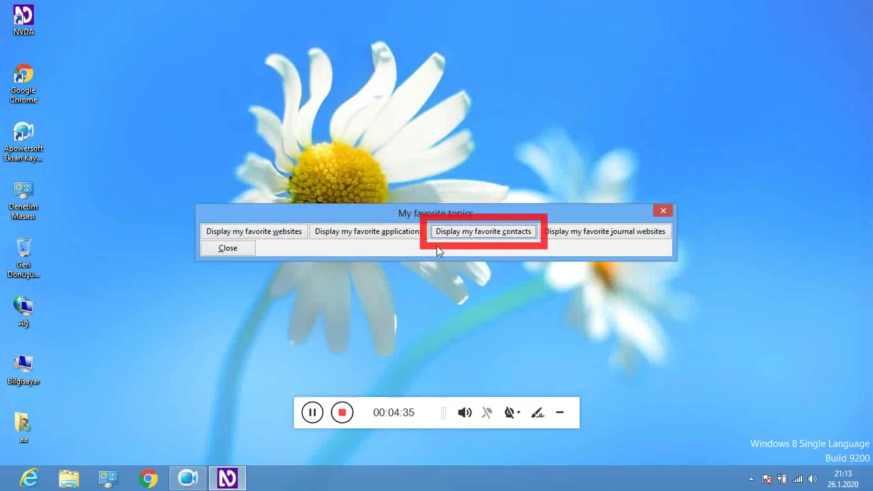
pyautogui.press('Tab')
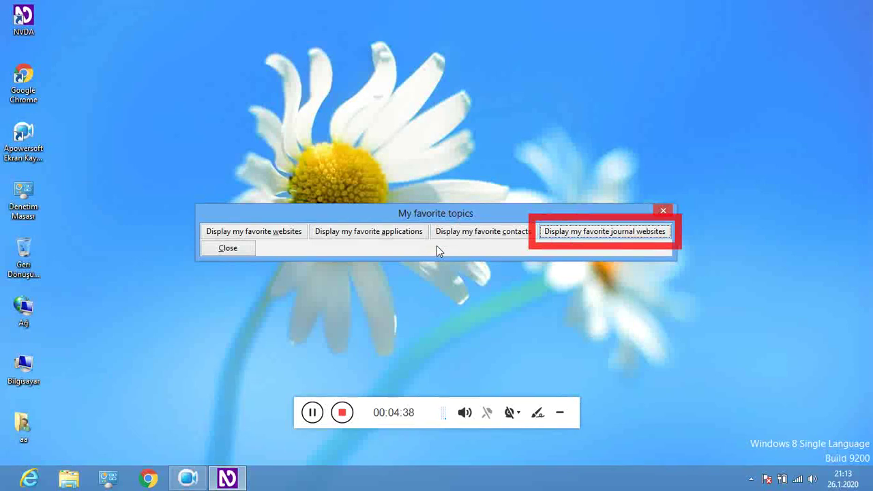
pyautogui.press('Tab')
pyautogui.press('Return')
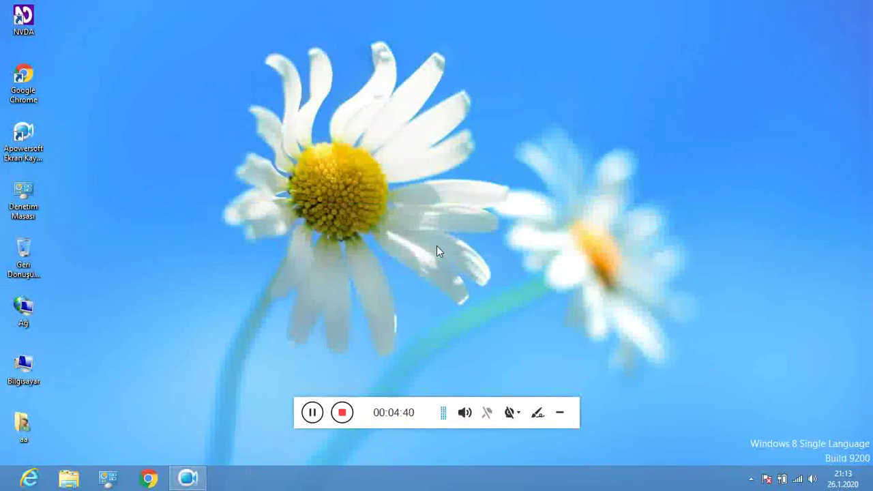
# Open the Araçlar tools list from the NVDA menu and browse the NVDA'yı keşfet submenu's folder entries.
pyautogui.press('Insert+n')
pyautogui.press('Down')
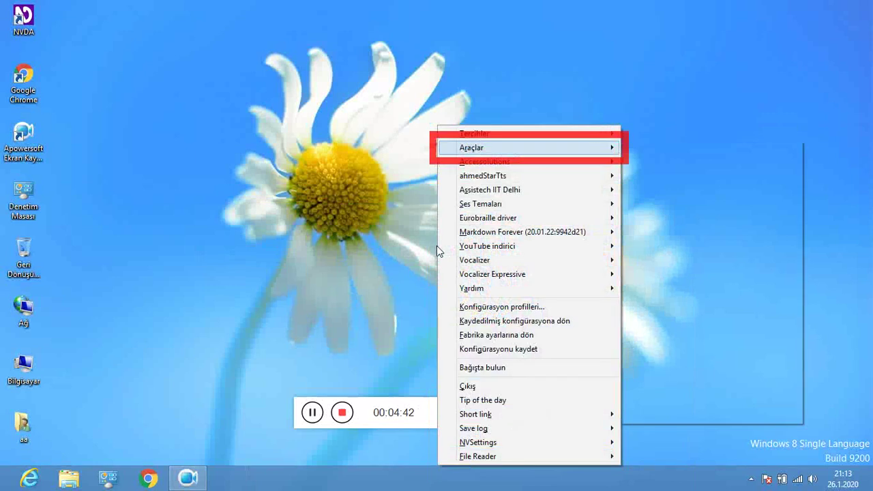
pyautogui.press('Right')
pyautogui.press('Up')
pyautogui.press('Up')
pyautogui.press('Up')
pyautogui.press('Up')
pyautogui.press('Up')
pyautogui.press('Up')
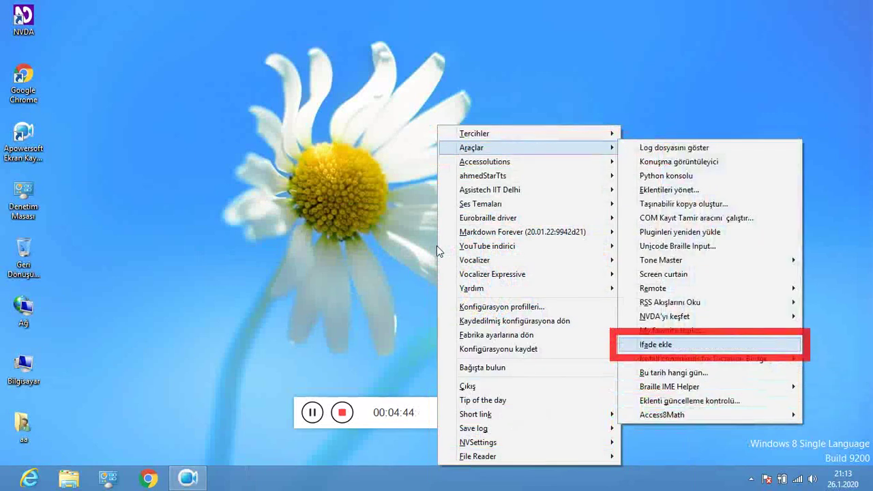
pyautogui.press('Up')
pyautogui.press('Up')
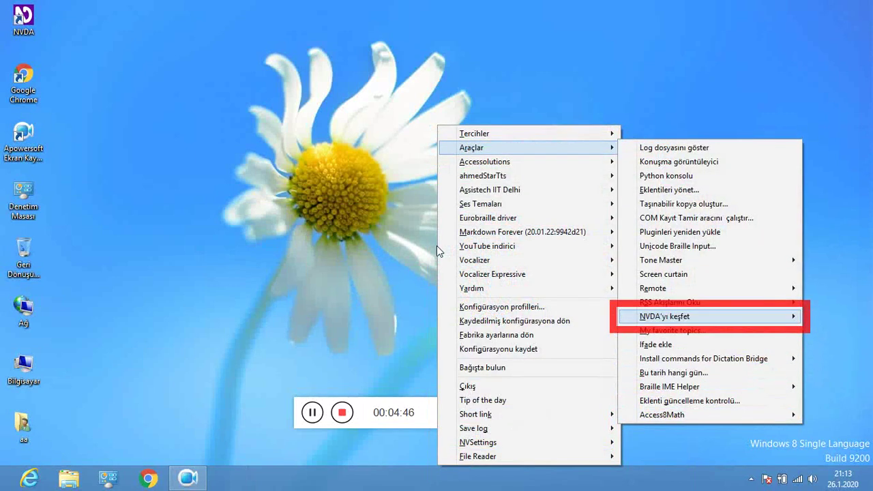
pyautogui.press('Up')
pyautogui.press('Down')
pyautogui.press('Right')
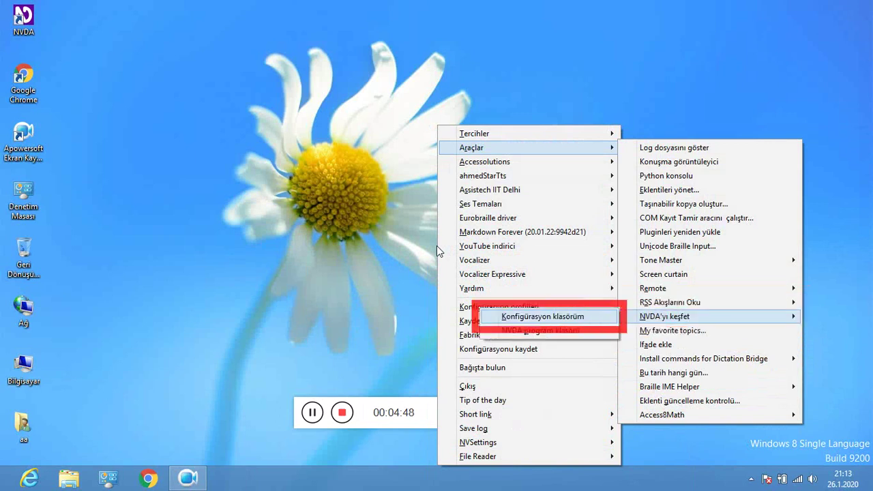
pyautogui.press('Down')
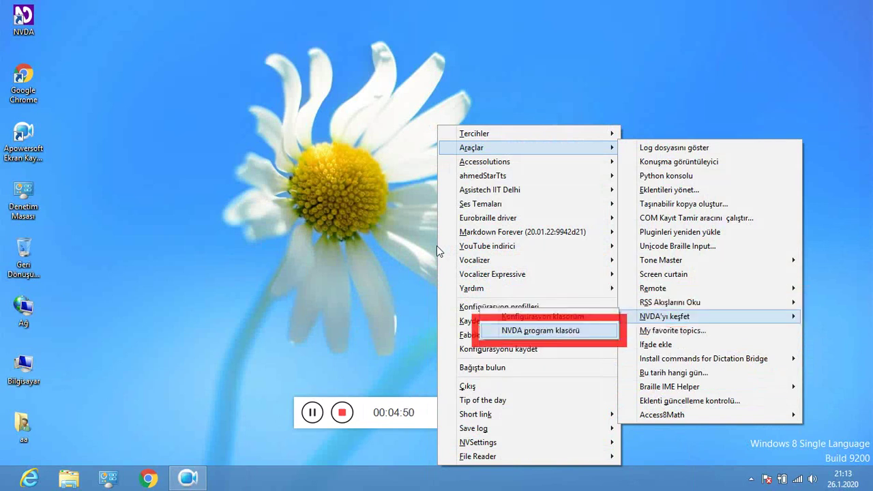
pyautogui.press('Up')
pyautogui.press('Left')
# Browse the Remote submenu's Disconnect, Mute remote, Copy link and Options entries.
pyautogui.press('Up')
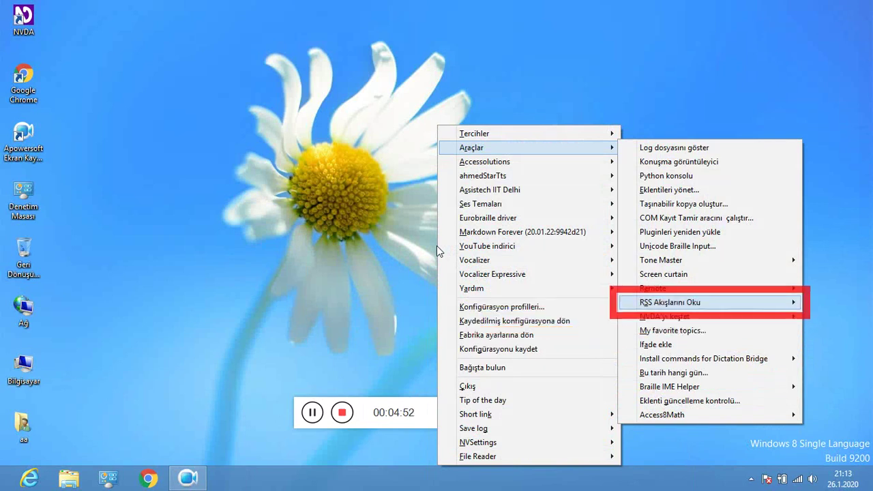
pyautogui.press('Up')
pyautogui.press('Right')
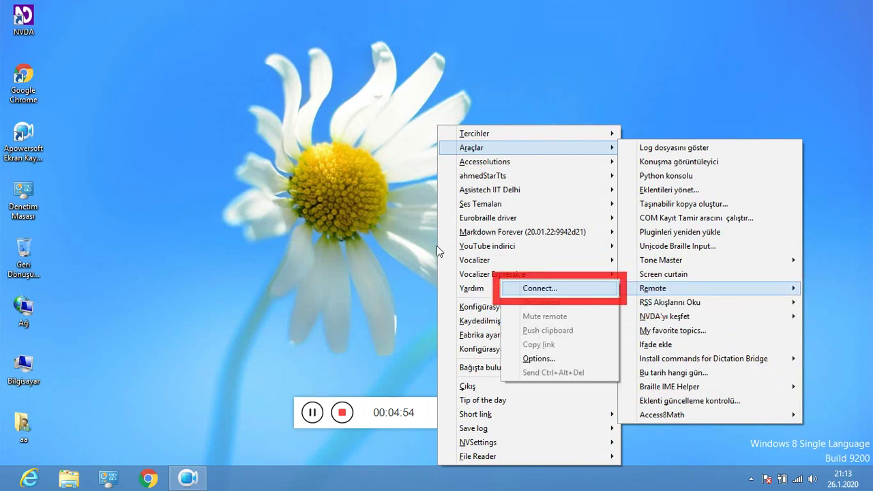
pyautogui.press('Down')
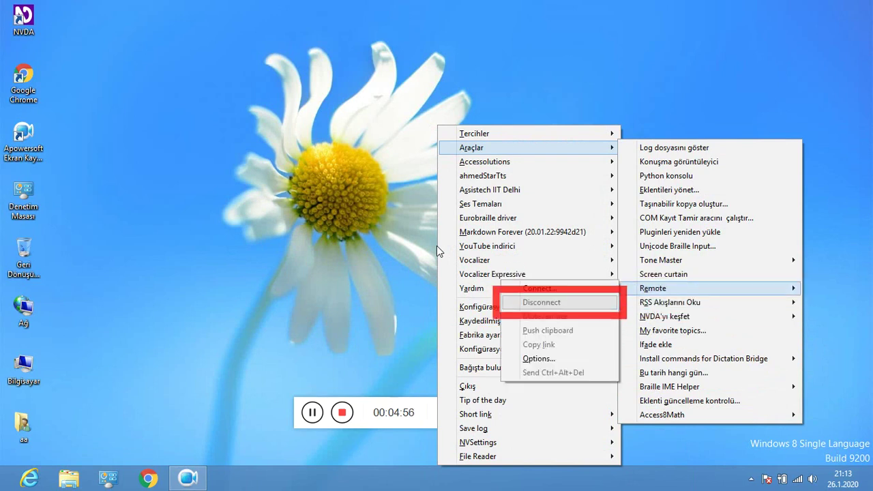
pyautogui.press('Down')
pyautogui.press('Down')
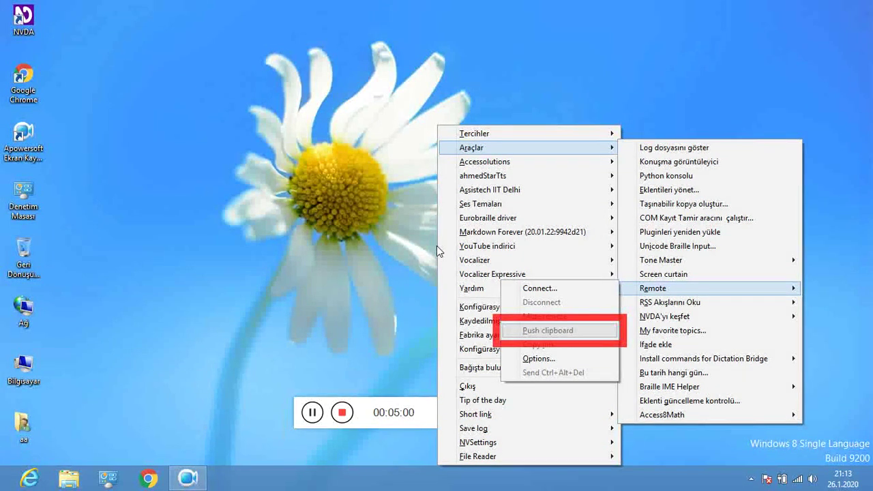
pyautogui.press('Down')
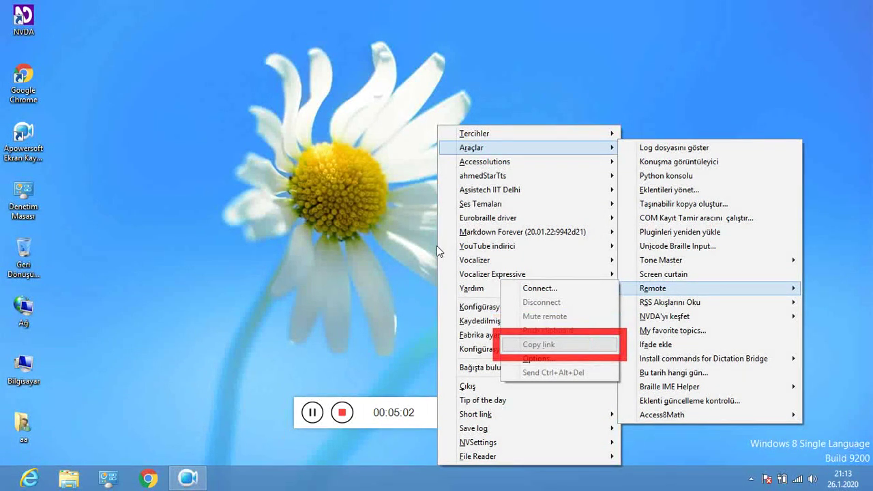
pyautogui.press('Down')
pyautogui.press('Down')
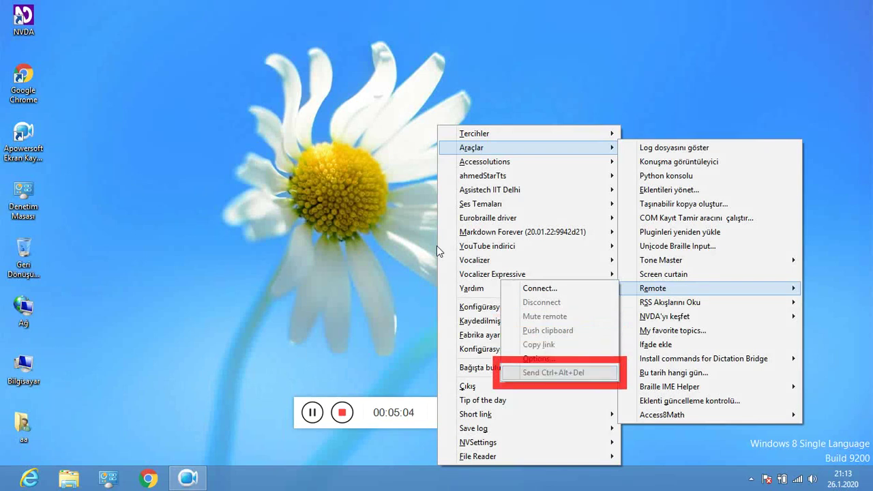
pyautogui.press('Down')
pyautogui.press('Escape')
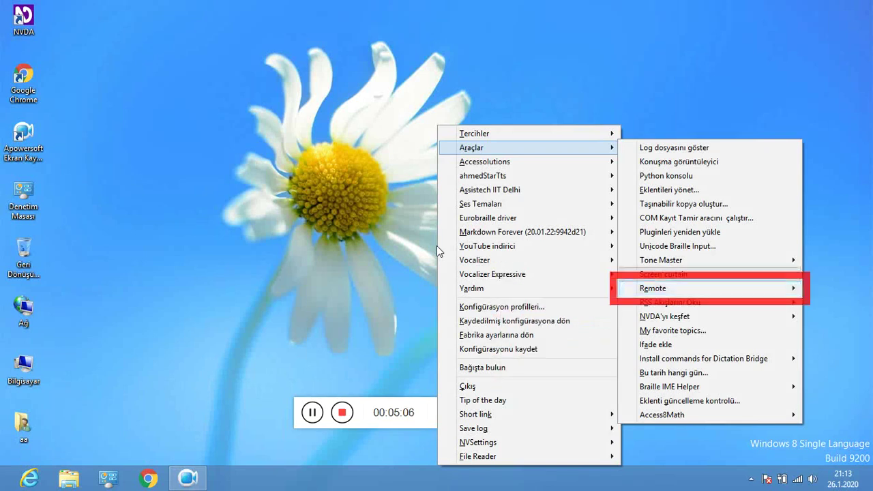
# Browse the Tone Master submenu's load and edit tone data file entries.
pyautogui.press('Up')
pyautogui.press('Up')
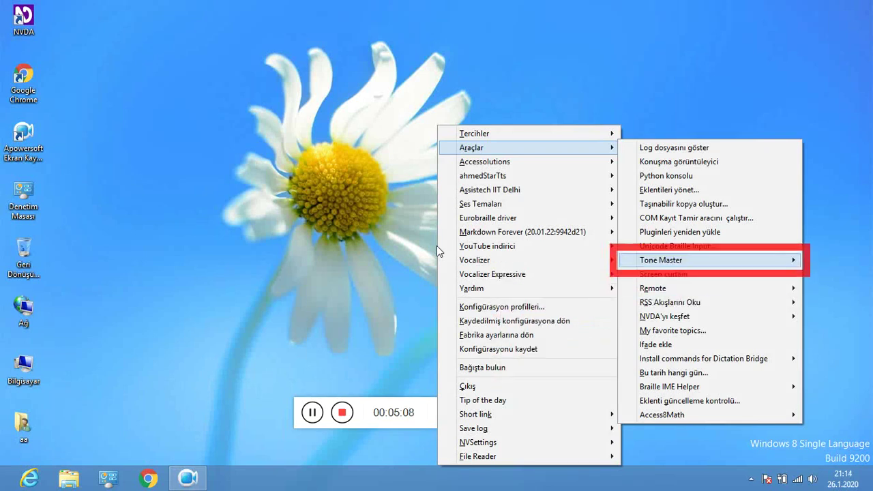
pyautogui.press('Right')
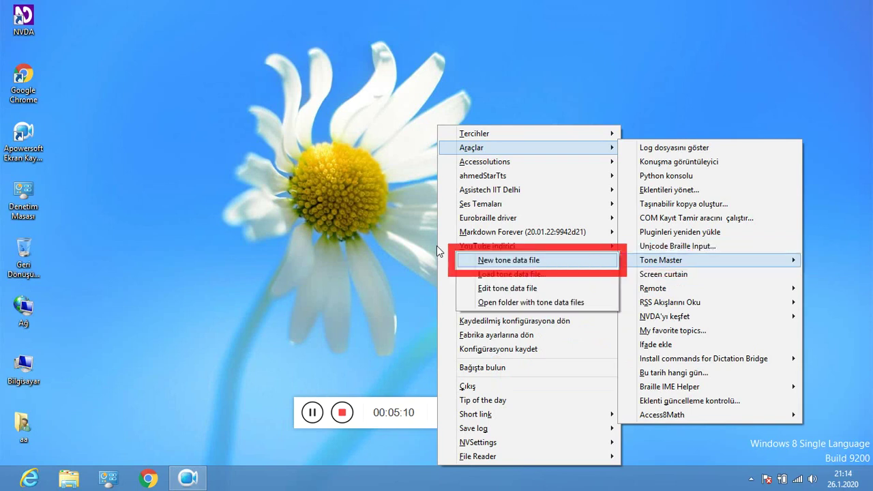
pyautogui.press('Down')
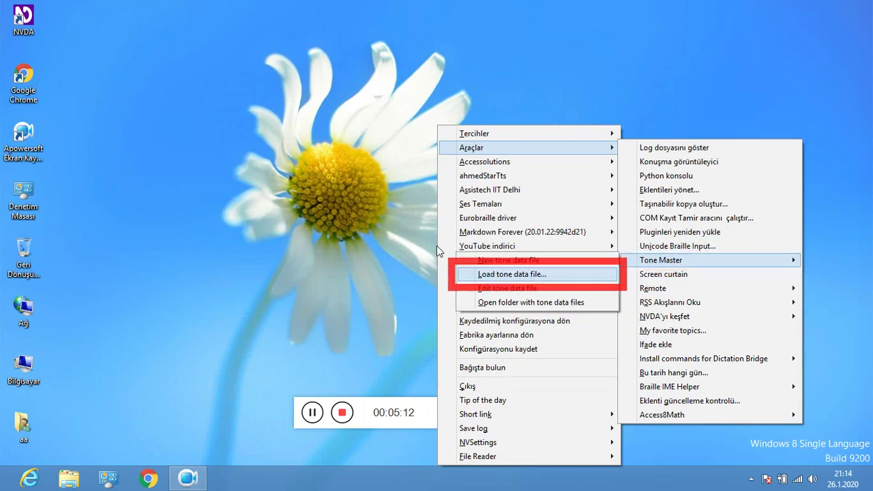
pyautogui.press('Down')
pyautogui.press('Left')
# Move up through the remaining tools to Python console and return to the main NVDA menu.
pyautogui.press('Up')
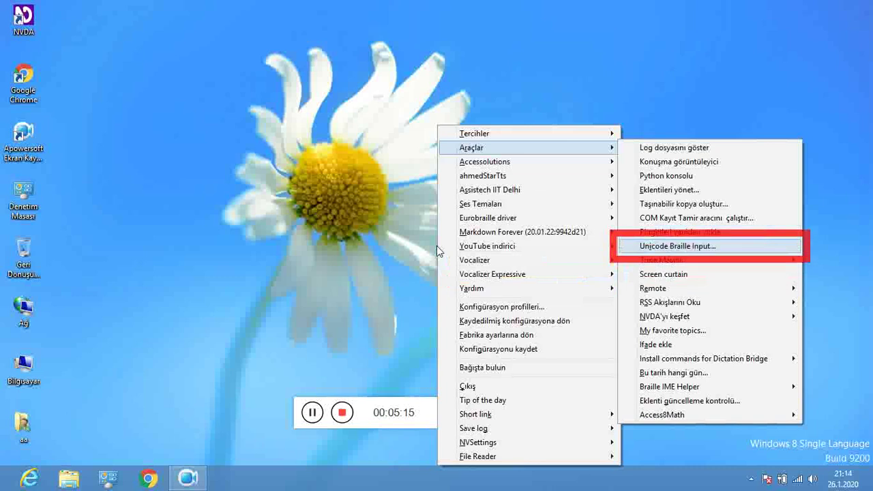
pyautogui.press('Up')
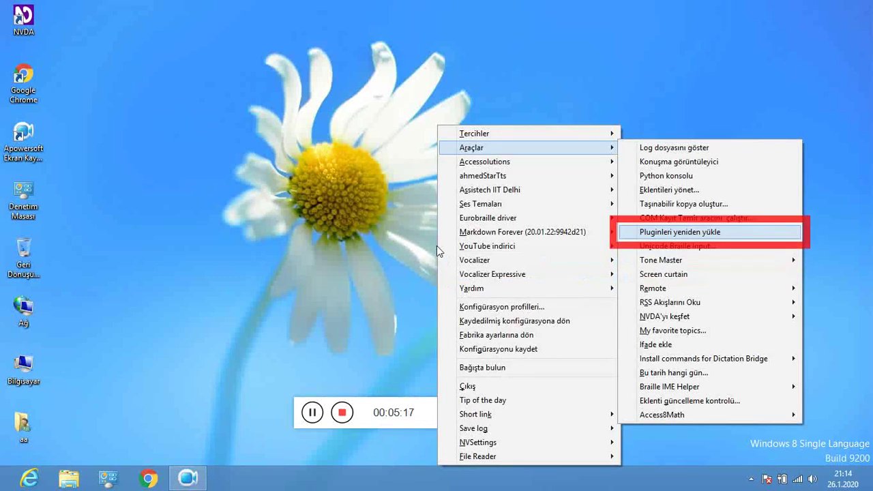
pyautogui.press('Up')
pyautogui.press('Up')
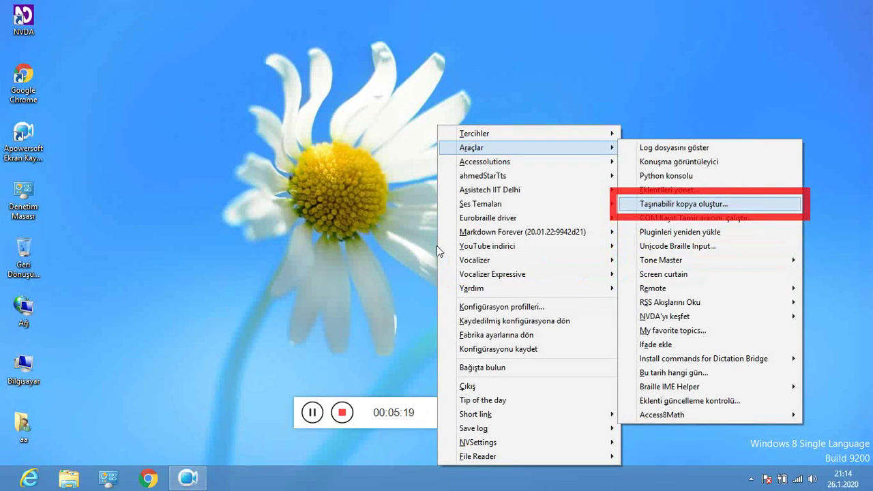
pyautogui.press('Up')
pyautogui.press('Up')
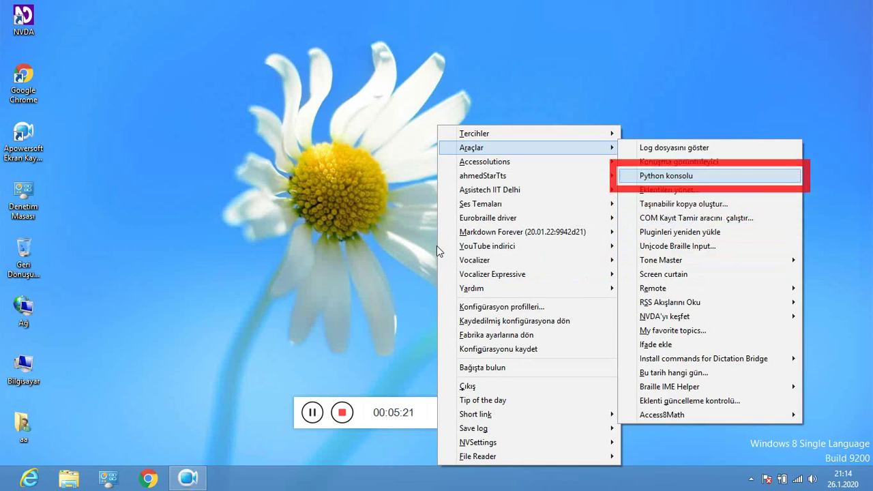
pyautogui.press('Up')
pyautogui.press('Up')
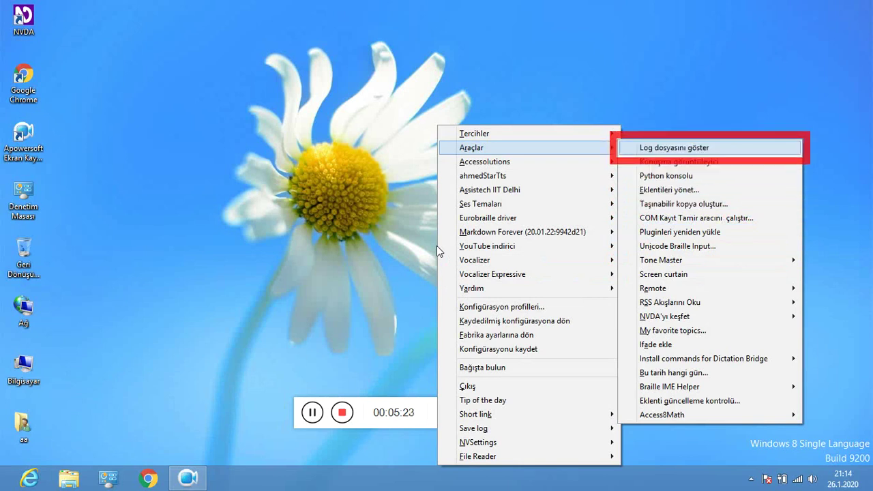
pyautogui.press('Left')
pyautogui.press('Down')
pyautogui.press('Down')
pyautogui.press('Up')
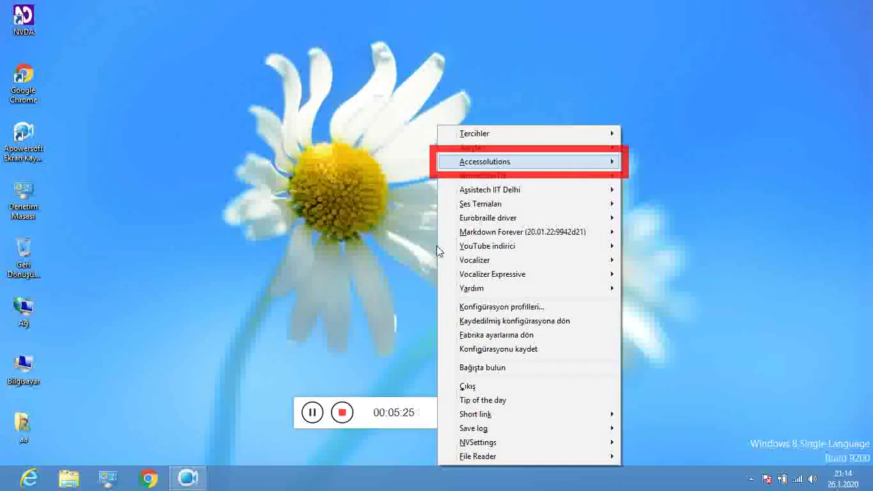
# Start Accessolutions remote assistance and answer Evet to its connection prompt.
pyautogui.press('Right')
pyautogui.press('Return')
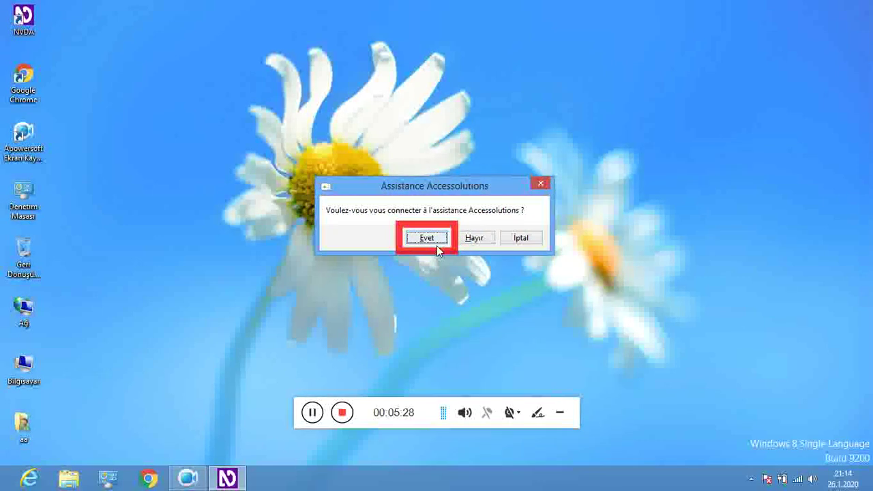
pyautogui.press('Tab')
pyautogui.hotkey('shift', 'Tab')
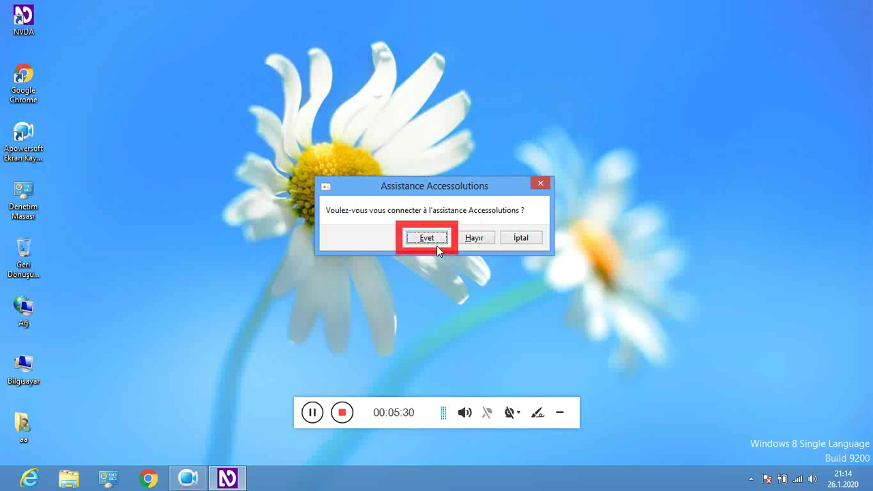
pyautogui.press('Return')
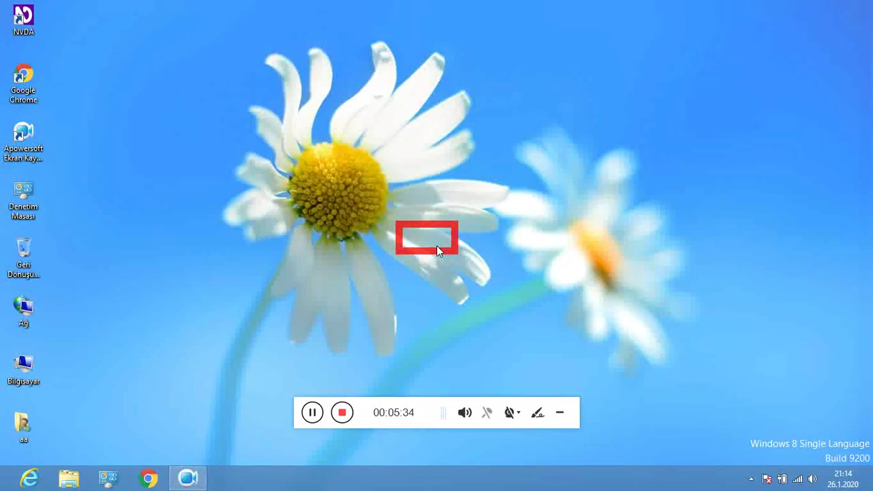
# Step through the desktop icons.
pyautogui.press('Down')
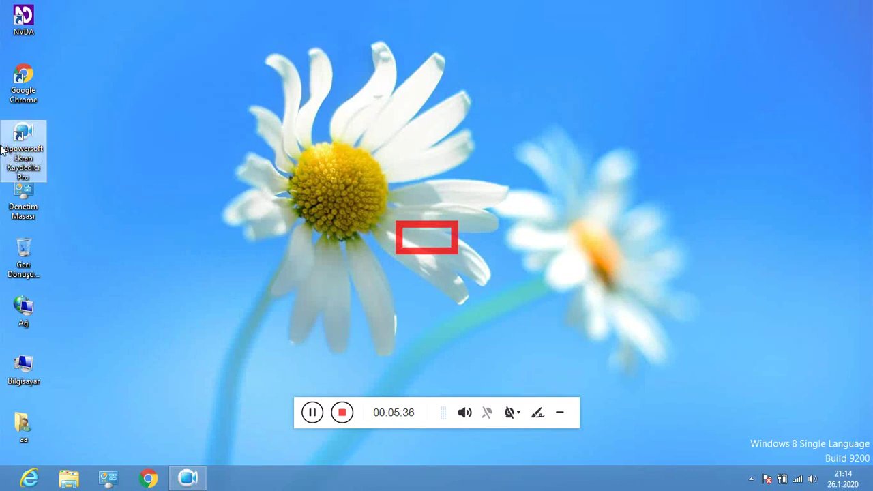
pyautogui.press('Down')
pyautogui.press('Up')
pyautogui.press('Up')
pyautogui.press('Up')
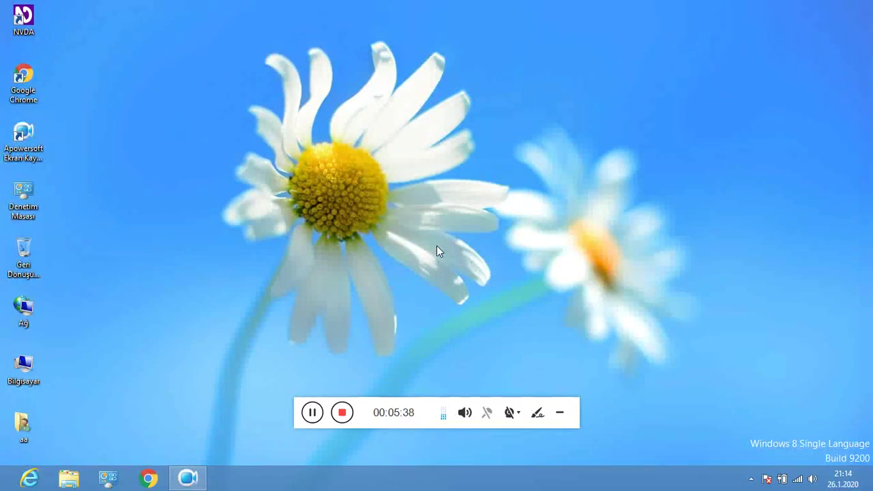
# Open the Eurobraille driver's Configuration dialog from the NVDA menu.
pyautogui.press('insert+n')
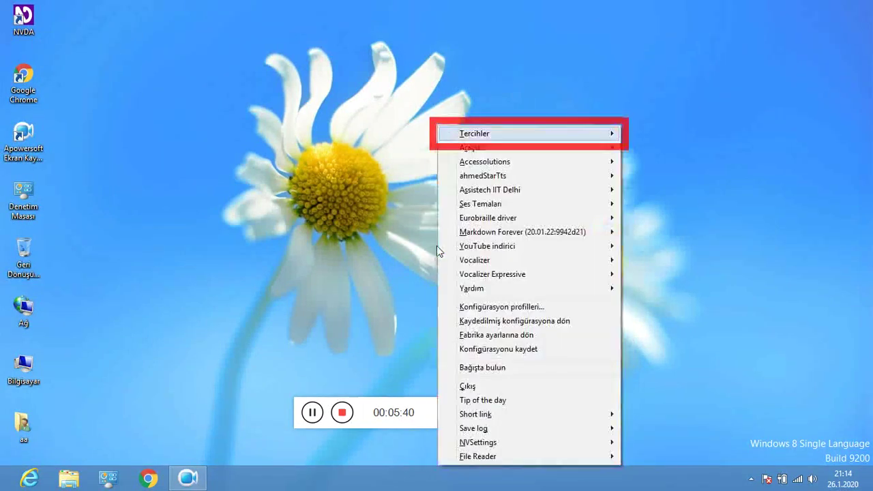
pyautogui.press('Down')
pyautogui.press('Down')
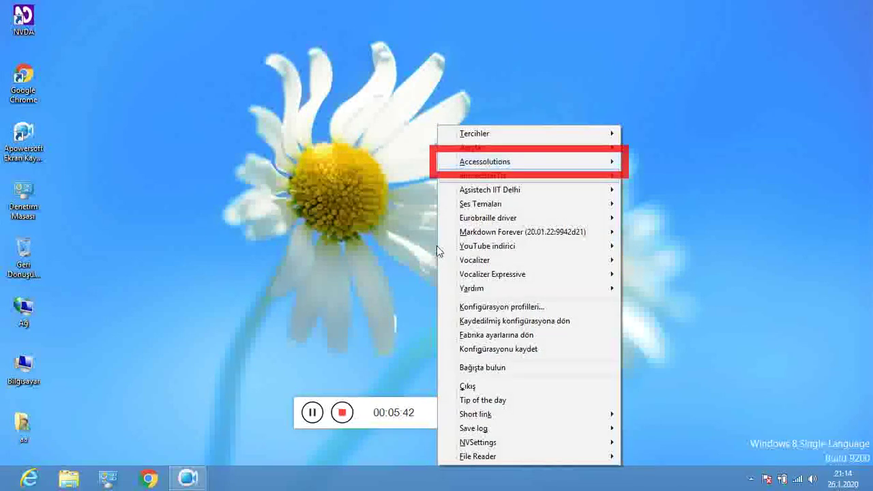
pyautogui.press('Down')
pyautogui.press('Down')
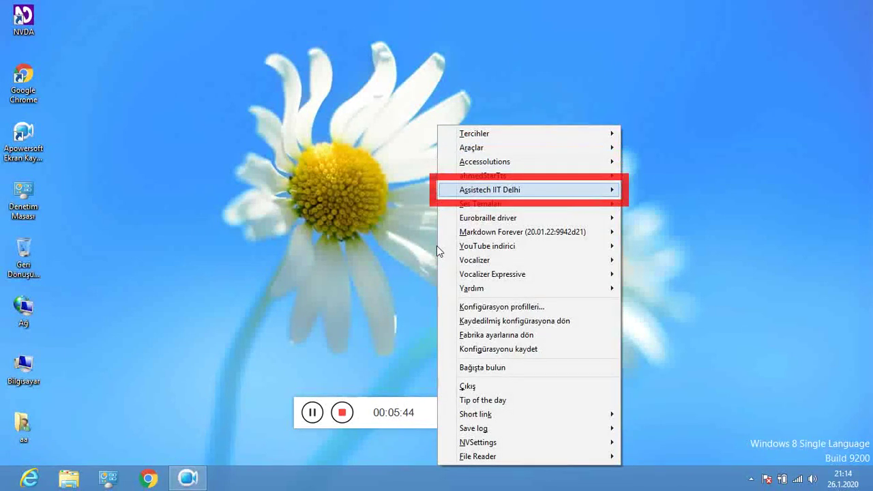
pyautogui.press('Down')
pyautogui.press('Down')
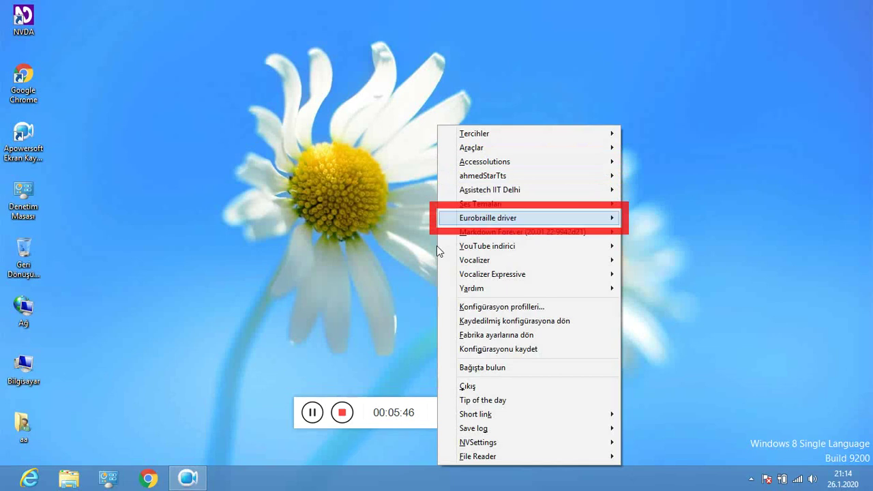
pyautogui.press('Down')
pyautogui.press('Up')
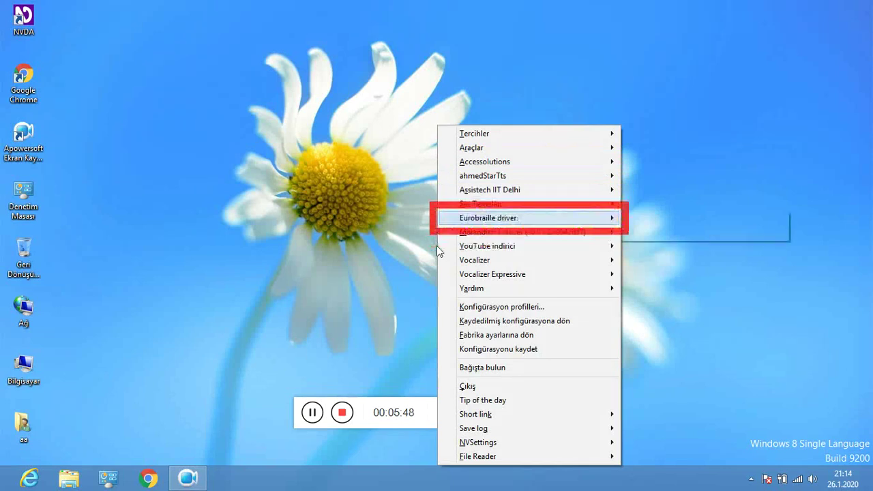
pyautogui.press('Right')
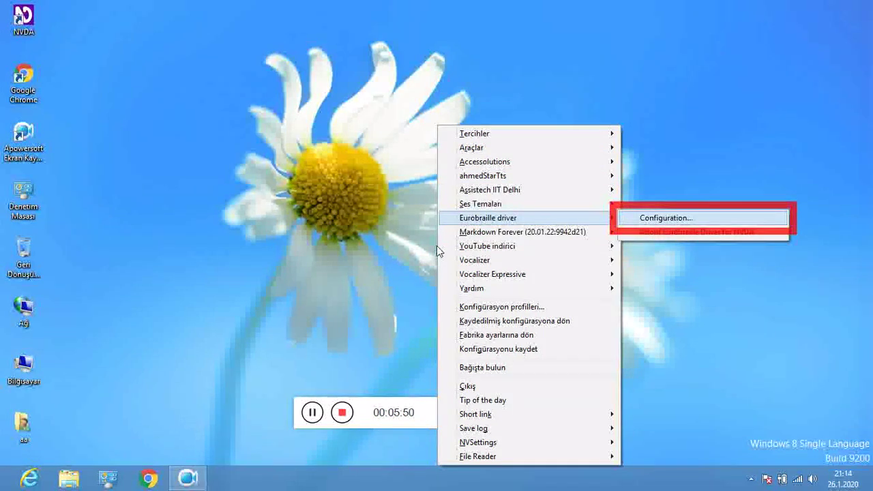
pyautogui.press('Return')
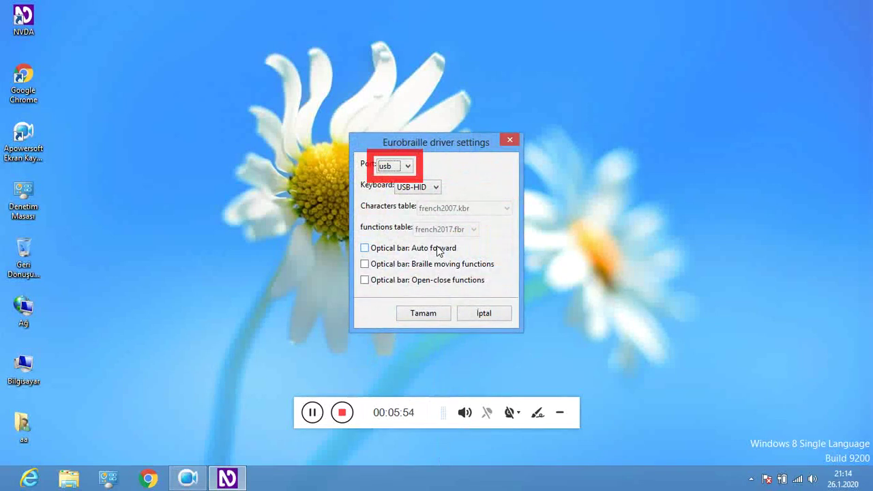
# Turn on Auto forward, Braille moving functions and Open-close functions, then confirm with Tamam.
pyautogui.press('Tab')
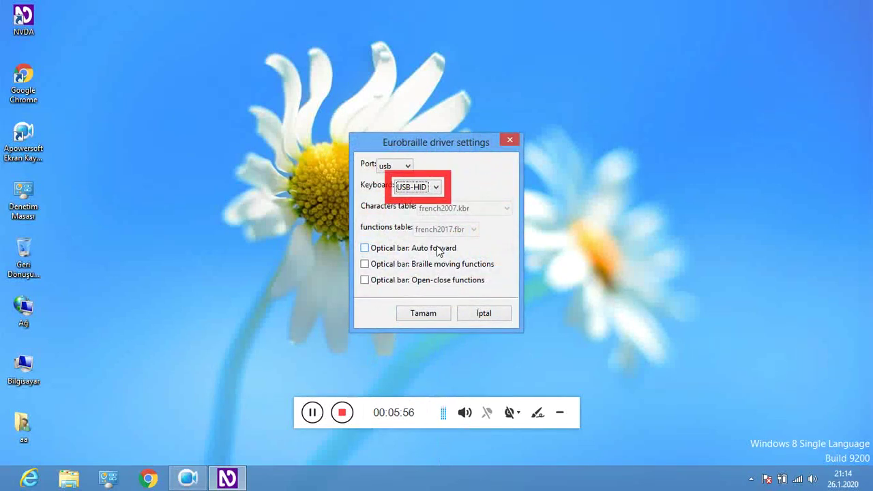
pyautogui.press('Tab')
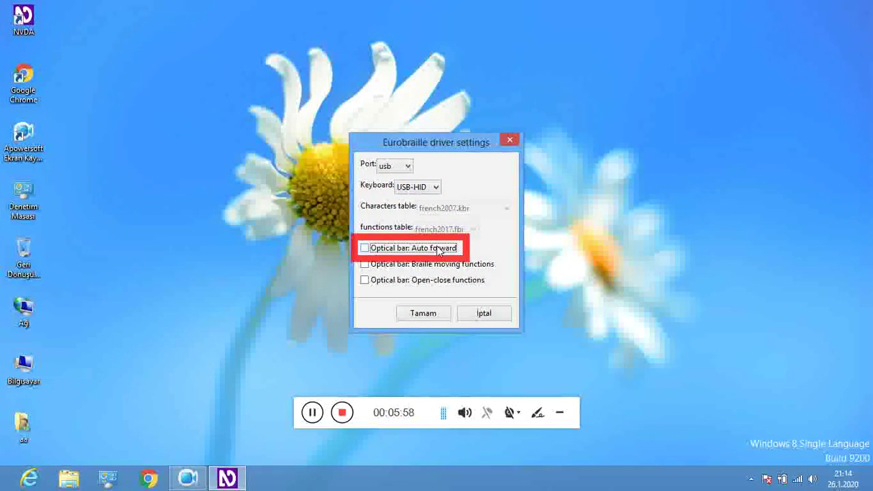
pyautogui.press('space')
pyautogui.press('Tab')
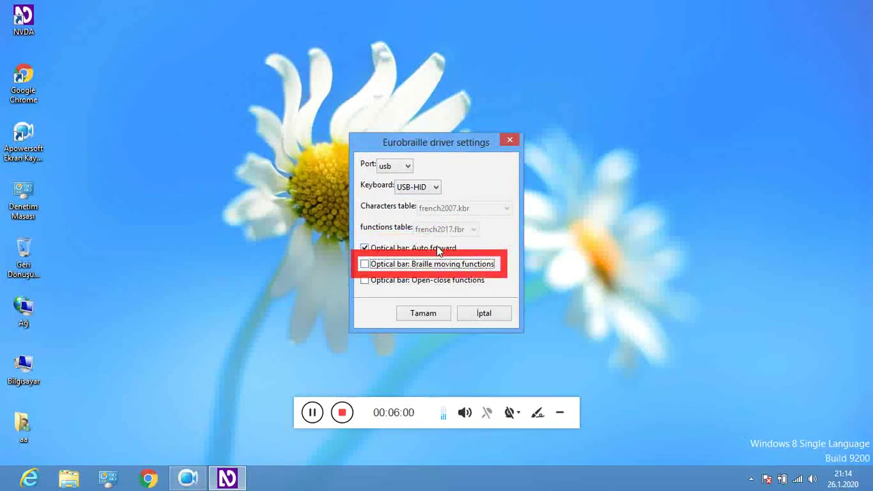
pyautogui.press('space')
pyautogui.press('Tab')
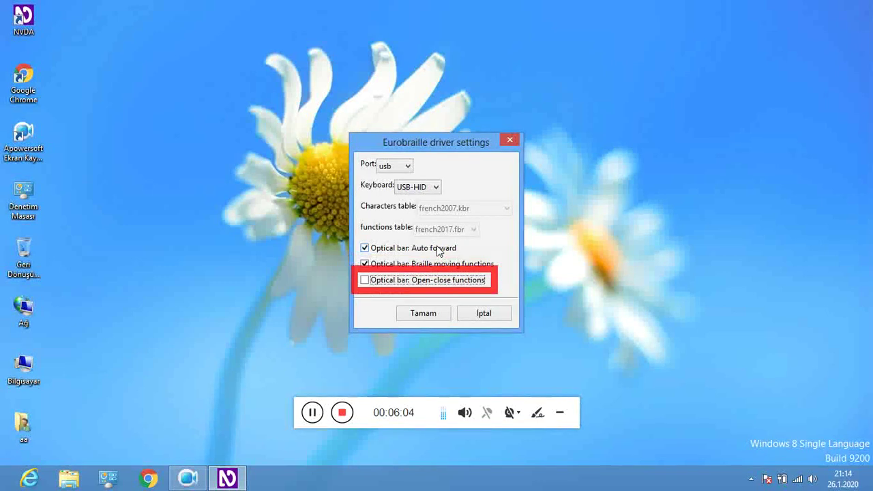
pyautogui.press('space')
pyautogui.press('Tab')
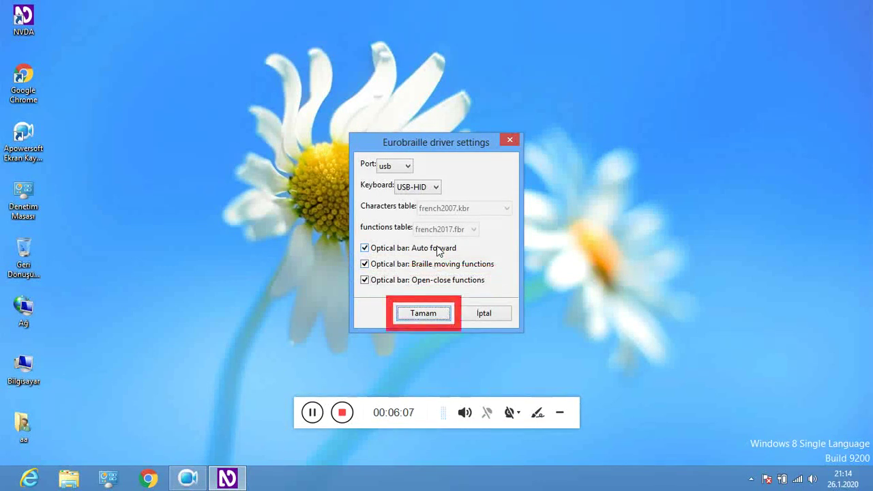
pyautogui.press('Return')
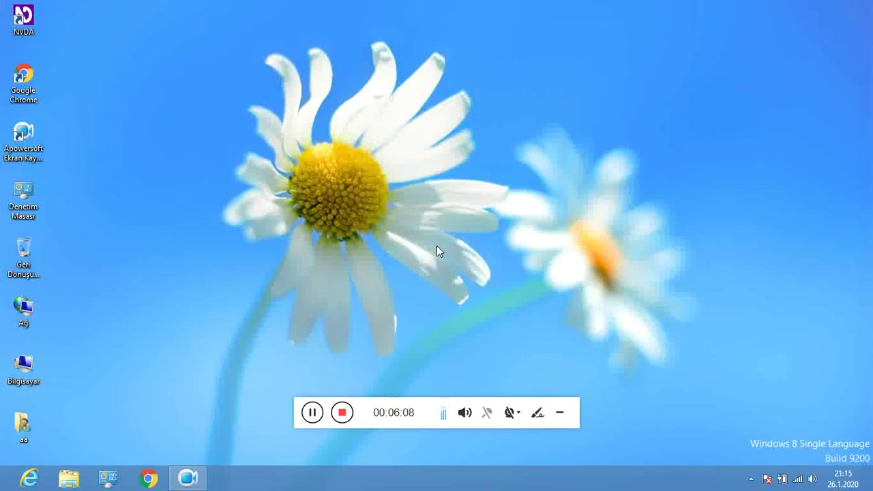
# Open the Markdown Forever default settings from the NVDA menu.
pyautogui.press('Insert+n')
pyautogui.press('Down')
pyautogui.press('Down')
pyautogui.press('Down')
pyautogui.press('Down')
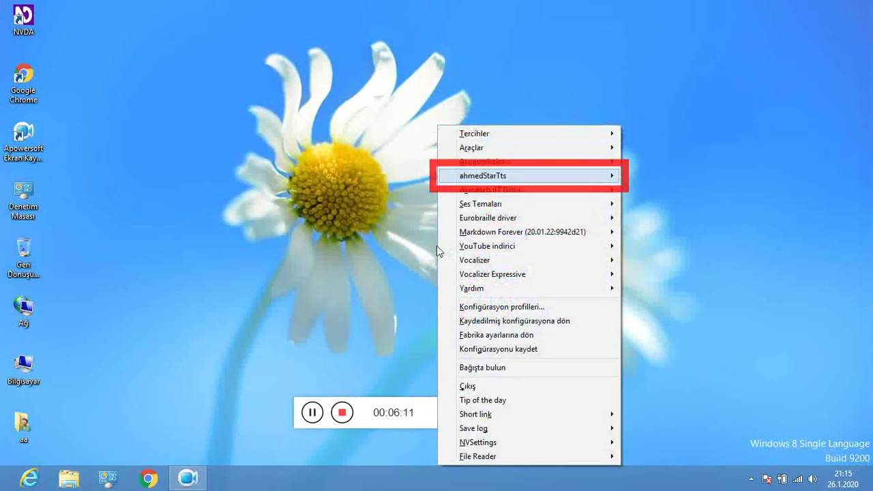
pyautogui.press('Down')
pyautogui.press('Down')
pyautogui.press('Down')
pyautogui.press('Down')
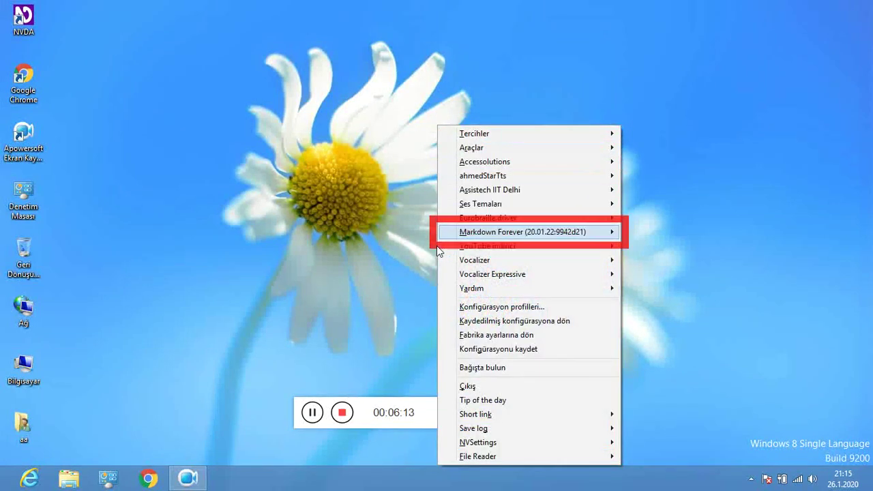
pyautogui.press('Right')
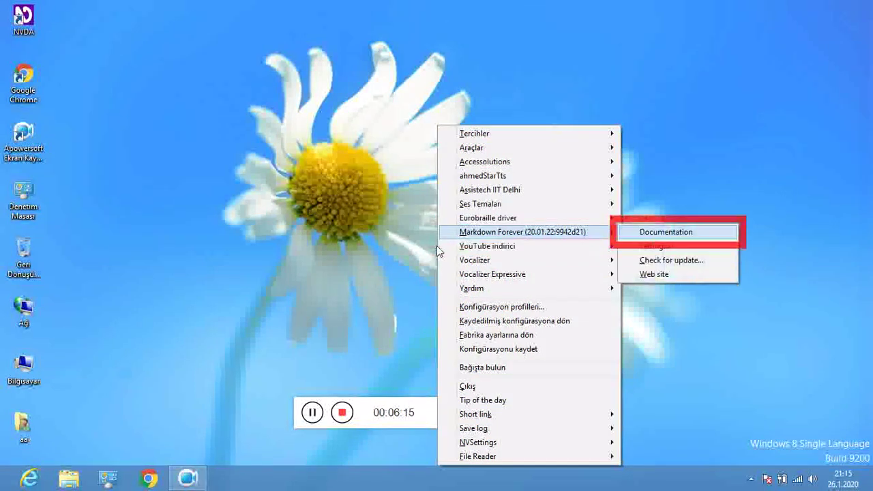
pyautogui.press('Down')
pyautogui.press('Return')
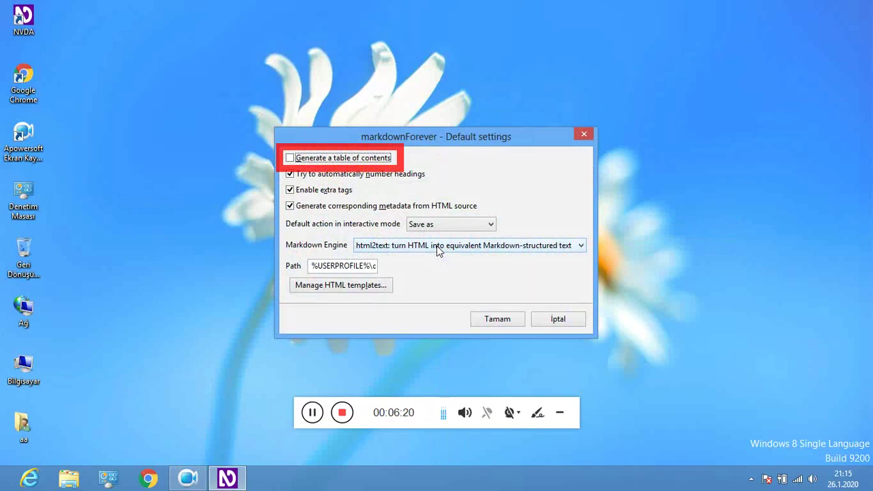
# Check 'Generate a table of contents', review the remaining fields and confirm with Tamam.
pyautogui.press('space')
pyautogui.press('Tab')
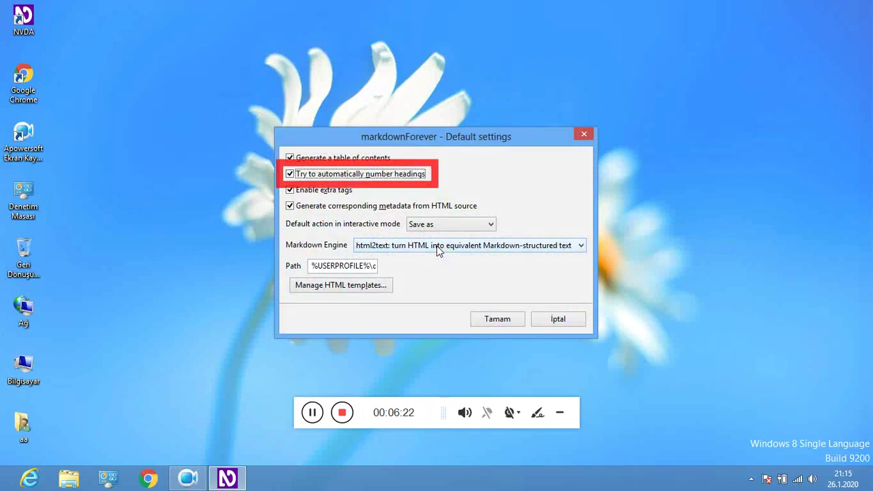
pyautogui.press('Tab')
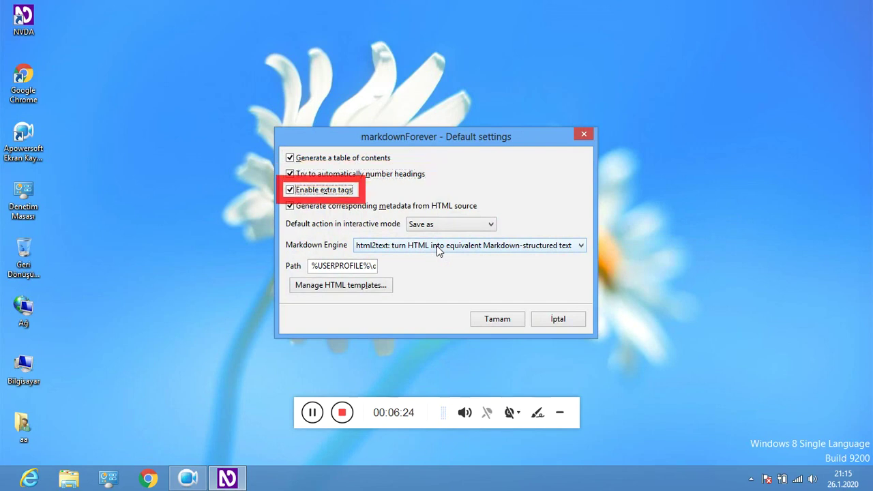
pyautogui.press('Tab')
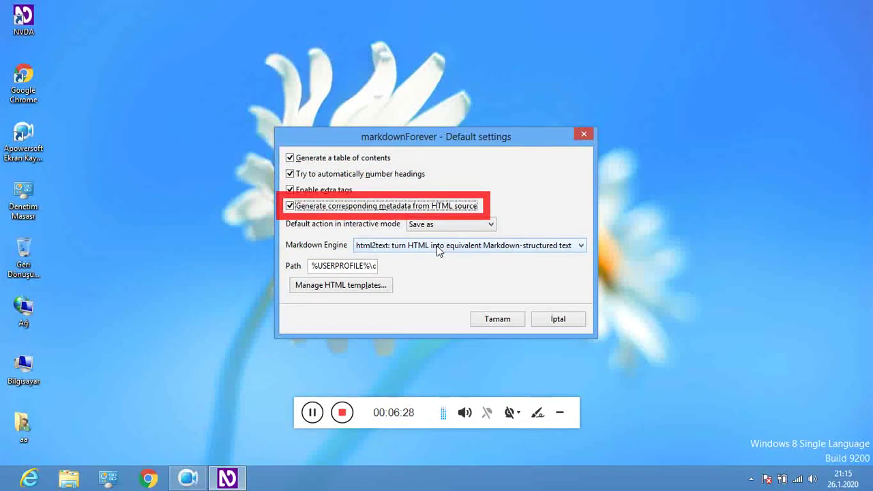
pyautogui.press('Tab')
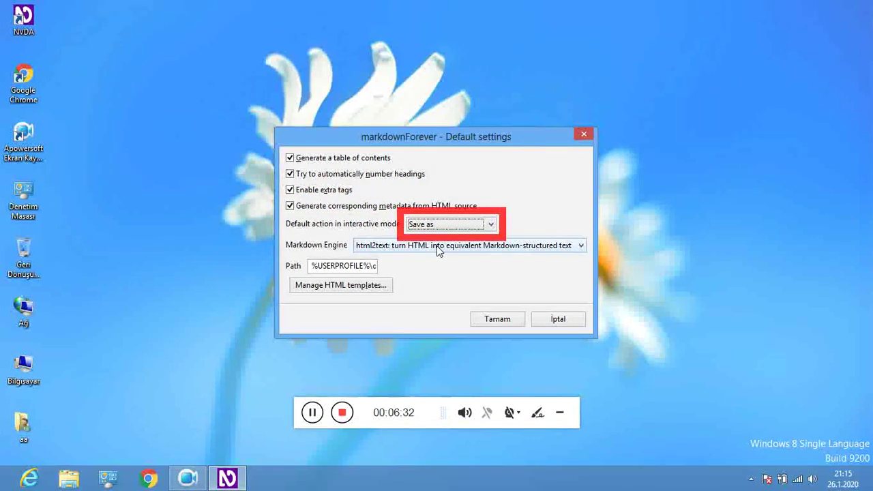
pyautogui.press('Tab')
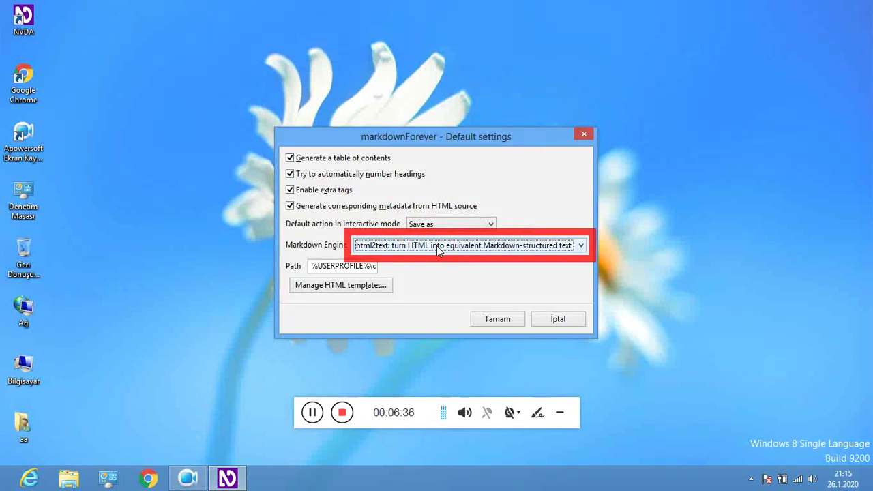
pyautogui.press('Tab')
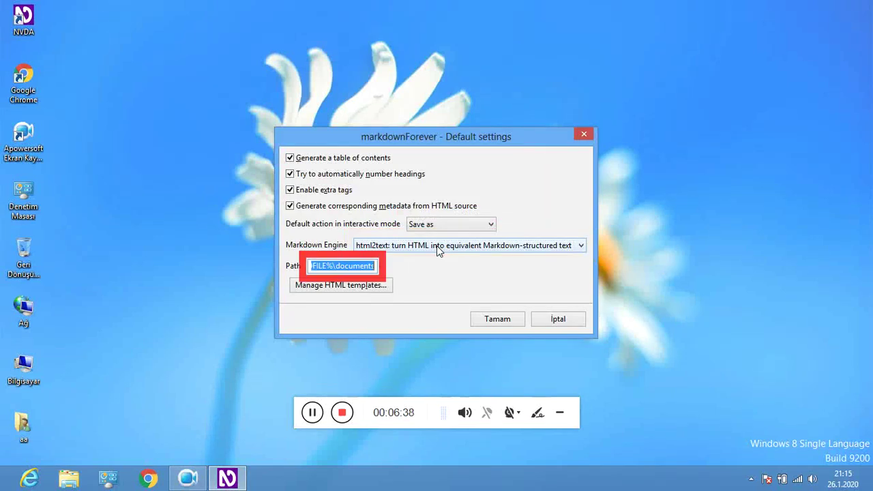
pyautogui.press('Tab')
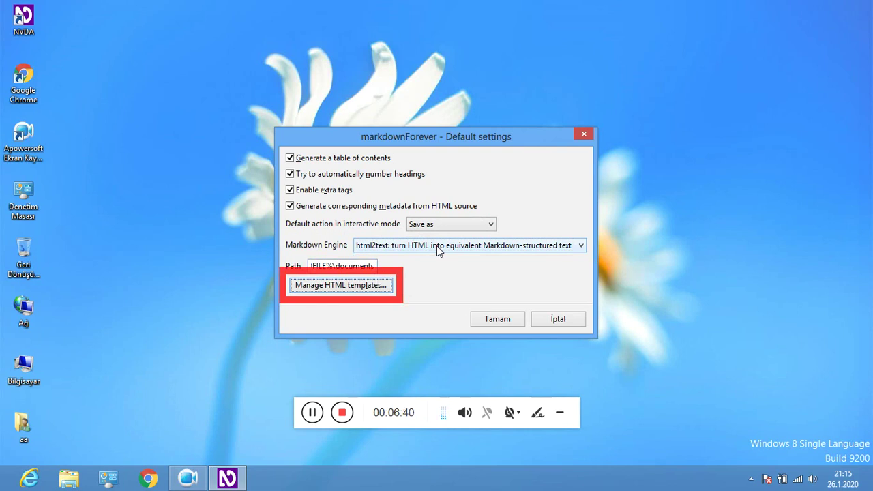
pyautogui.press('Tab')
pyautogui.press('Return')
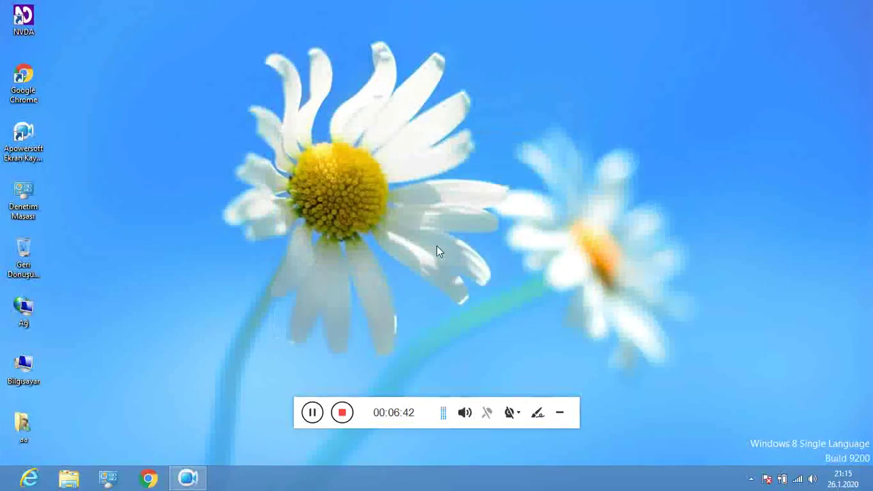
# Scroll past ahmedStarTts, Vocalizer, Tip of the day and NVSettings, then open the Tercihler submenu.
pyautogui.press('Insert+n')
pyautogui.press('Down')
pyautogui.press('Down')
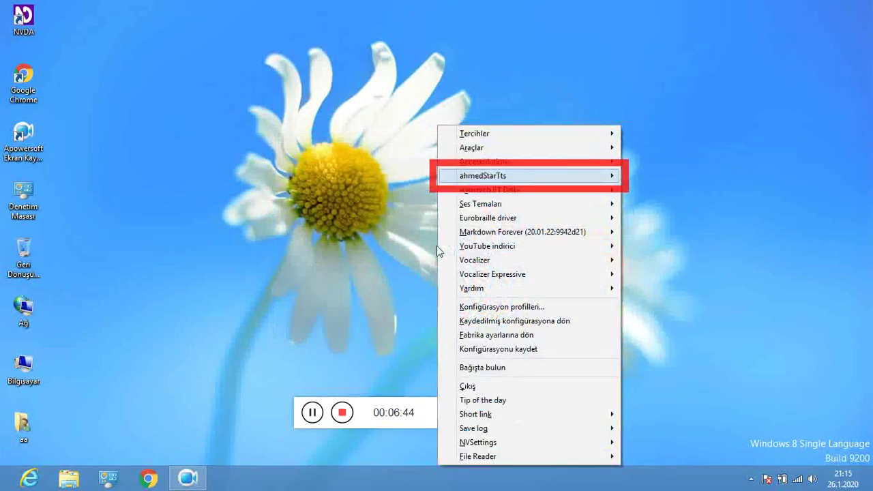
pyautogui.press('Down')
pyautogui.press('Down')
pyautogui.press('Down')
pyautogui.press('Down')
pyautogui.press('Down')
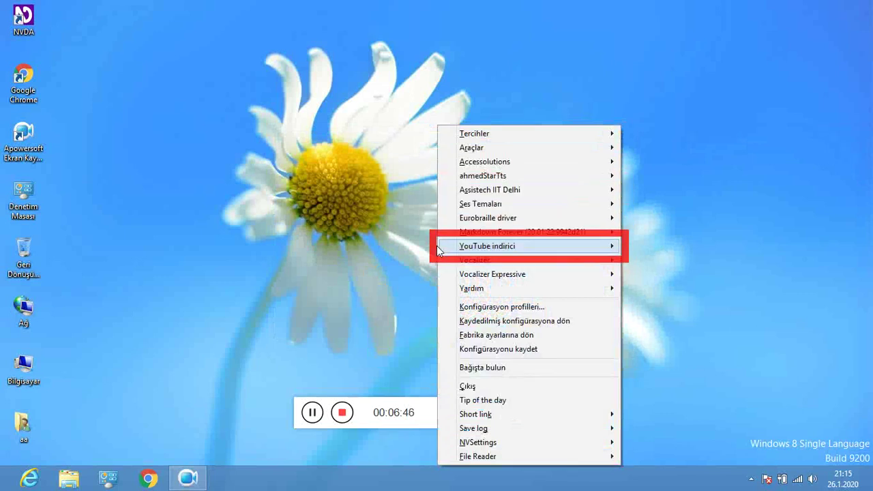
pyautogui.press('Down')
pyautogui.press('Down')
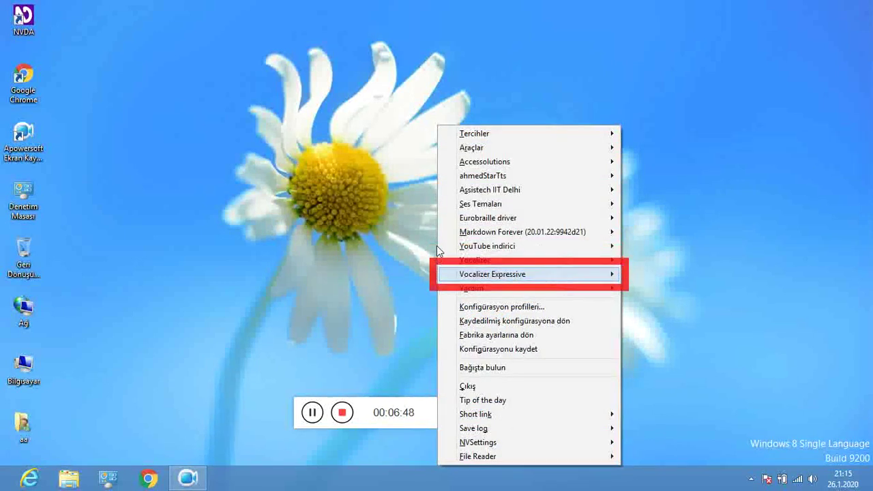
pyautogui.press('Down')
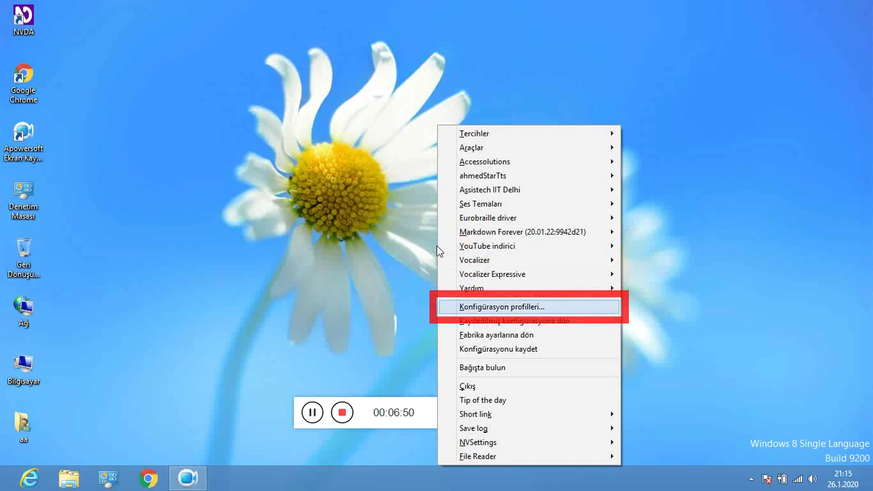
pyautogui.press('Down')
pyautogui.press('Down')
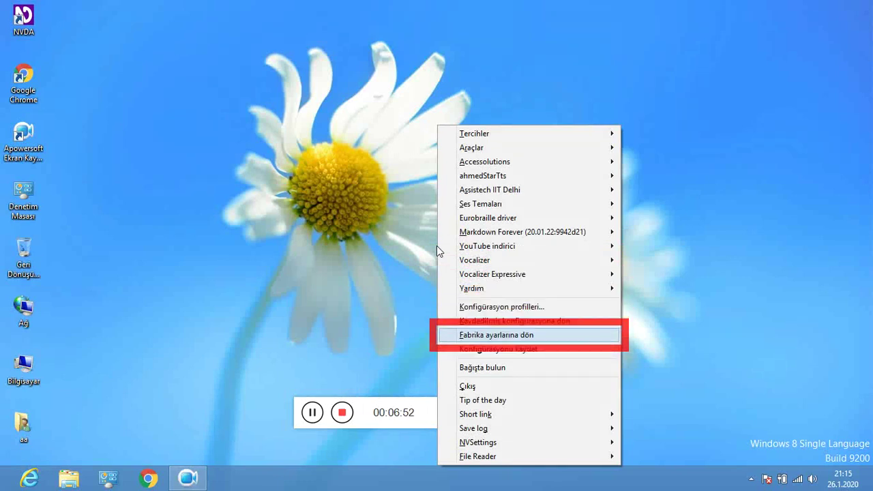
pyautogui.press('Down')
pyautogui.press('Down')
pyautogui.press('Down')
pyautogui.press('Down')
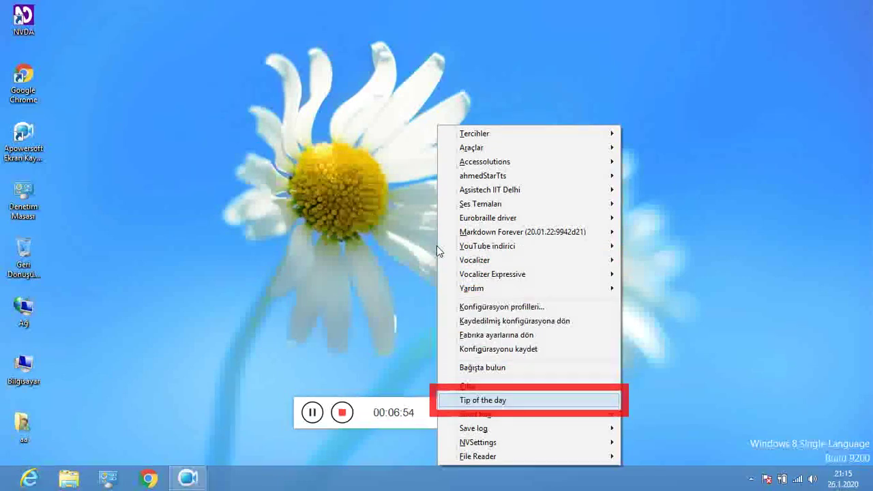
pyautogui.press('Down')
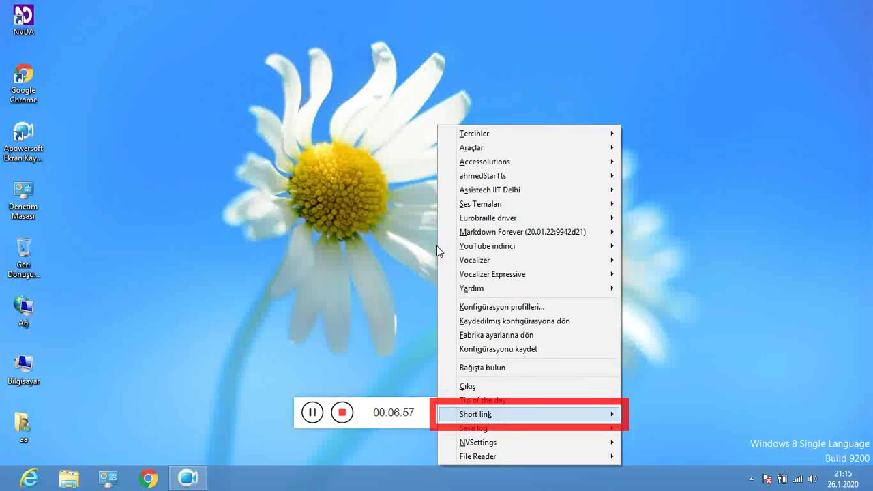
pyautogui.press('Down')
pyautogui.press('Down')
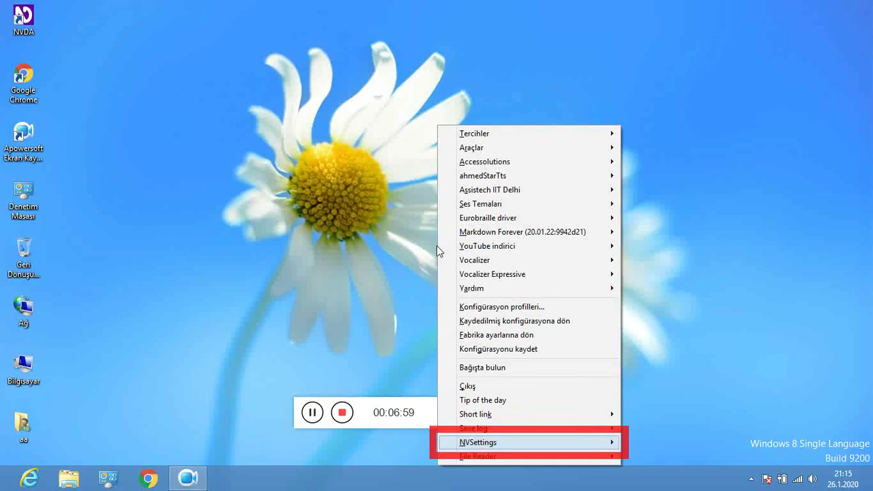
pyautogui.press('Down')
pyautogui.press('Down')
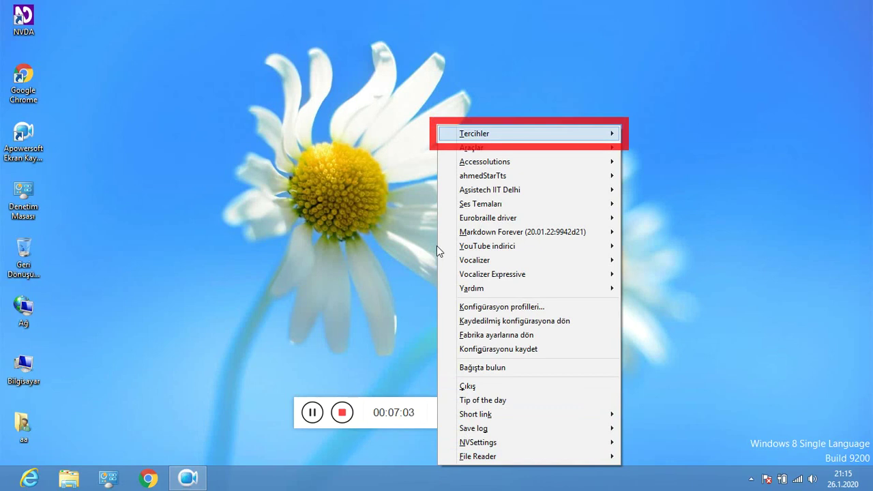
pyautogui.press('Right')
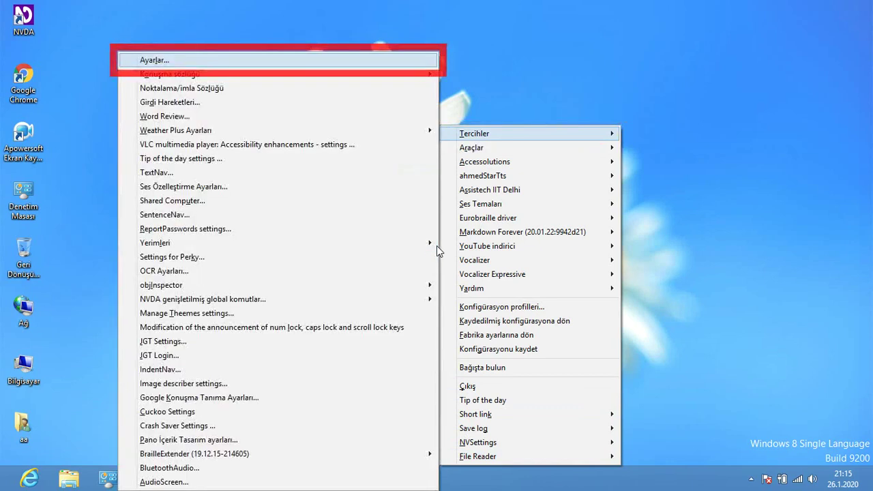
# In Konuşma settings, keep the Körler Bilişimi-Barış voice after trying İpek, and lower Hız two steps.
pyautogui.press('Return')
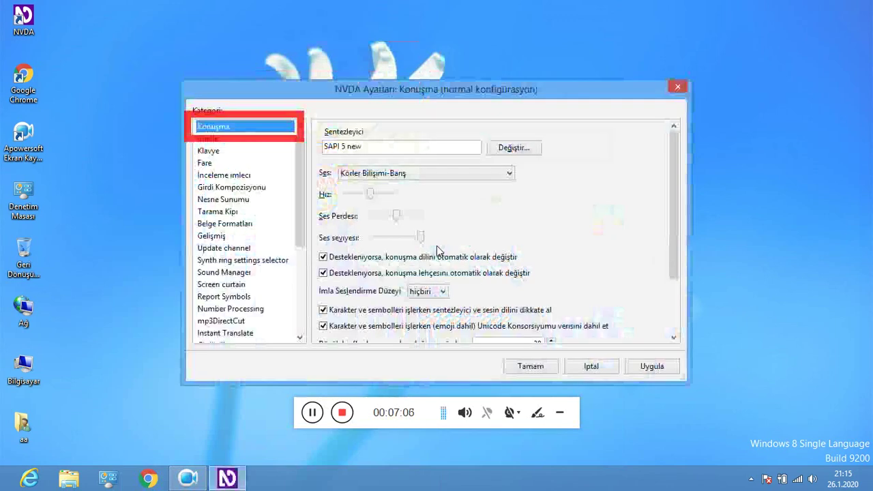
pyautogui.press('Tab')
pyautogui.press('Tab')
pyautogui.hotkey('shift', 'Tab')
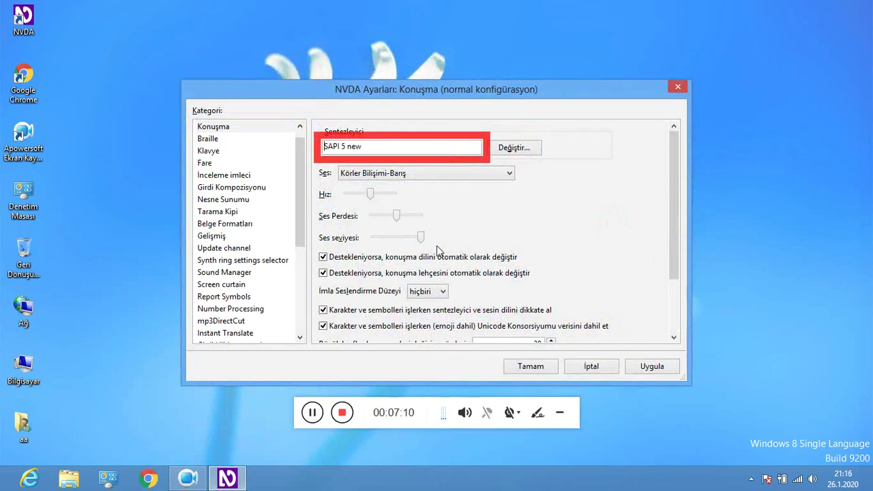
pyautogui.press('Tab')
pyautogui.press('Tab')
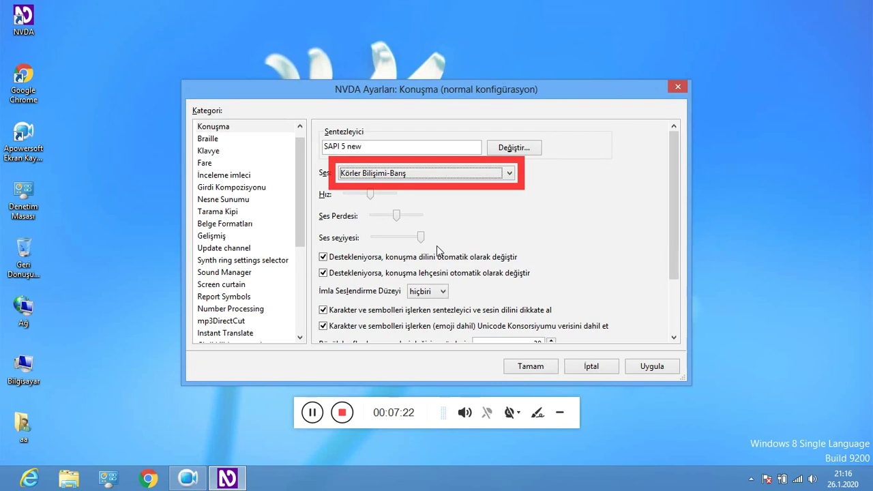
pyautogui.press('Down')
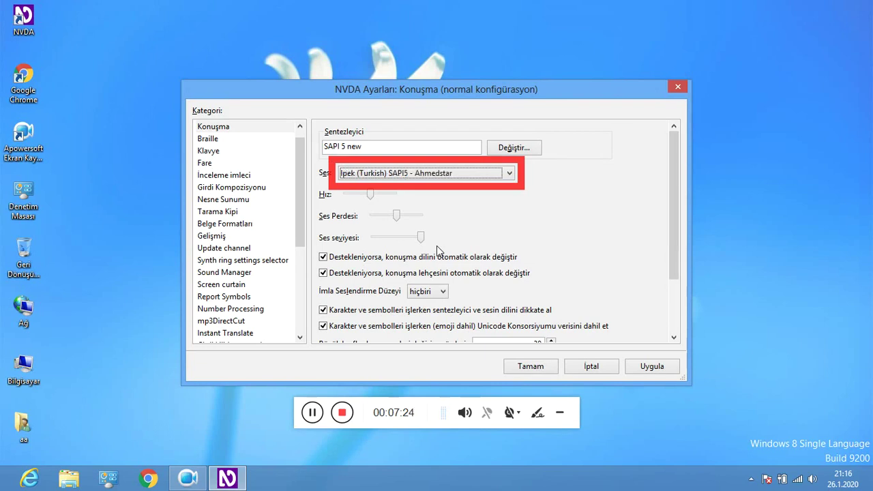
pyautogui.press('Up')
pyautogui.press('Tab')
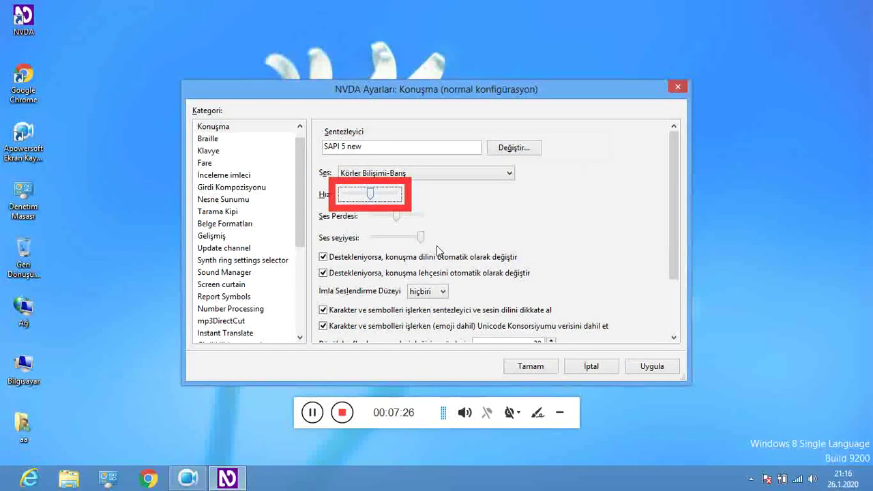
pyautogui.press('Left')
pyautogui.press('Left')
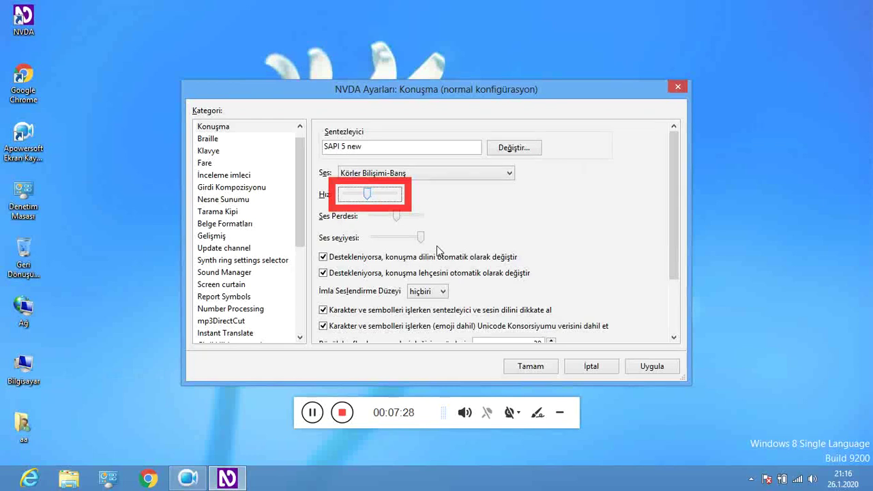
pyautogui.press('Left')
pyautogui.press('Left')
pyautogui.press('Left')
pyautogui.press('Left')
# Review pitch, volume, language switching, punctuation and capital pitch fields, then save with Tamam.
pyautogui.press('Tab')
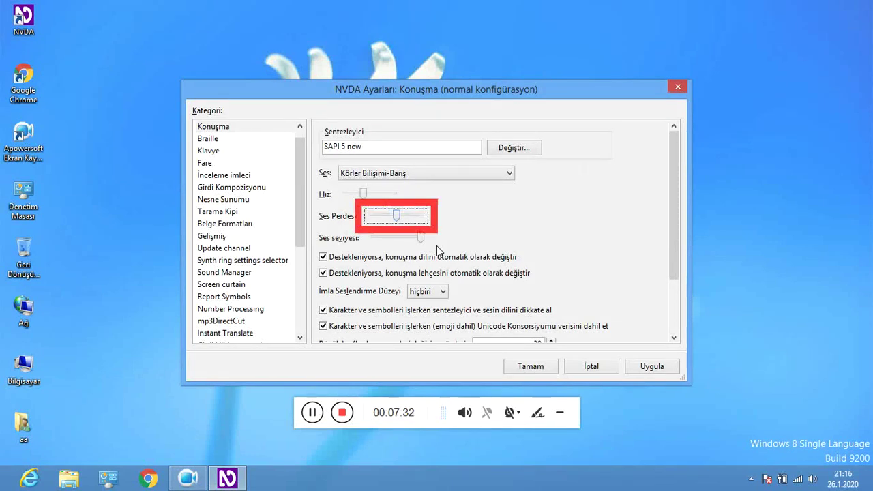
pyautogui.press('Tab')
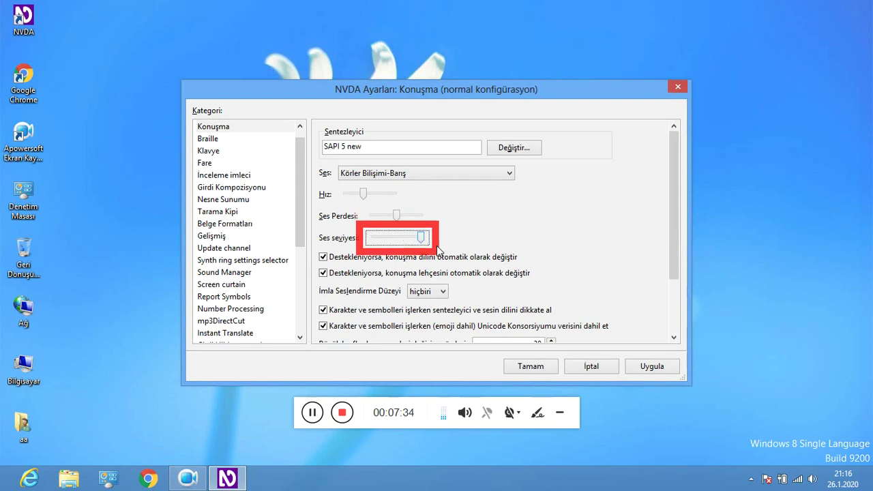
pyautogui.press('Tab')
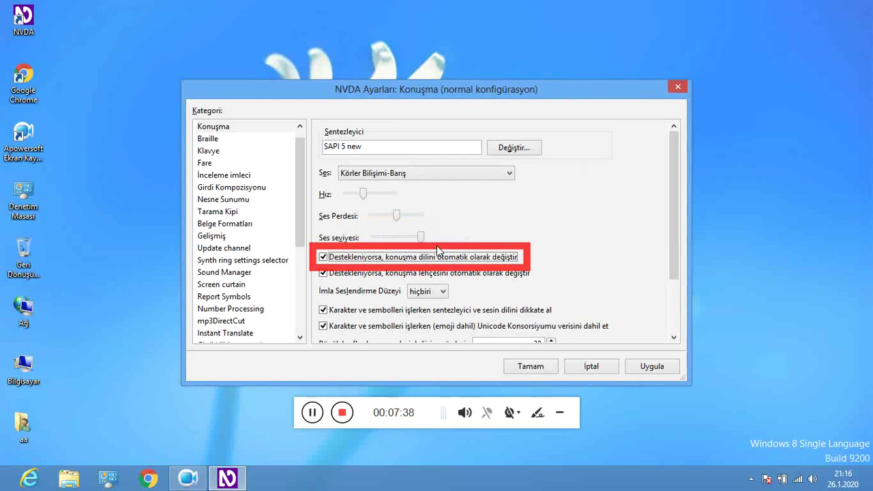
pyautogui.press('Tab')
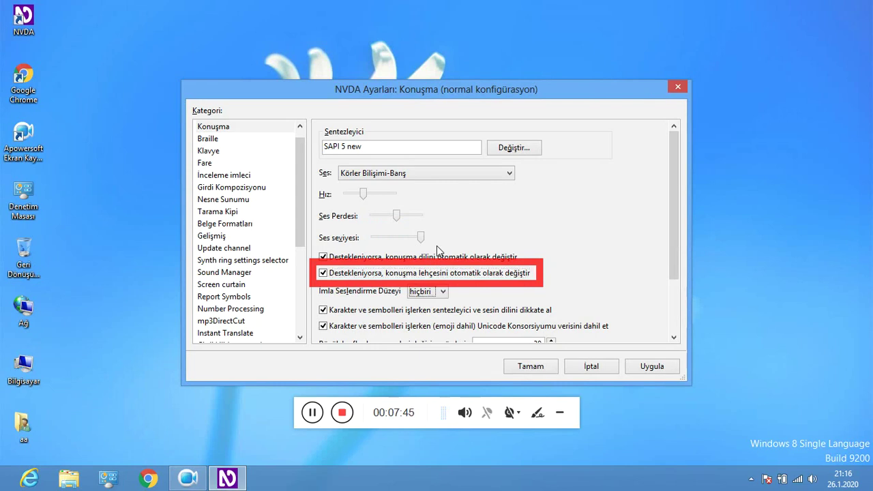
pyautogui.press('Tab')
pyautogui.press('Tab')
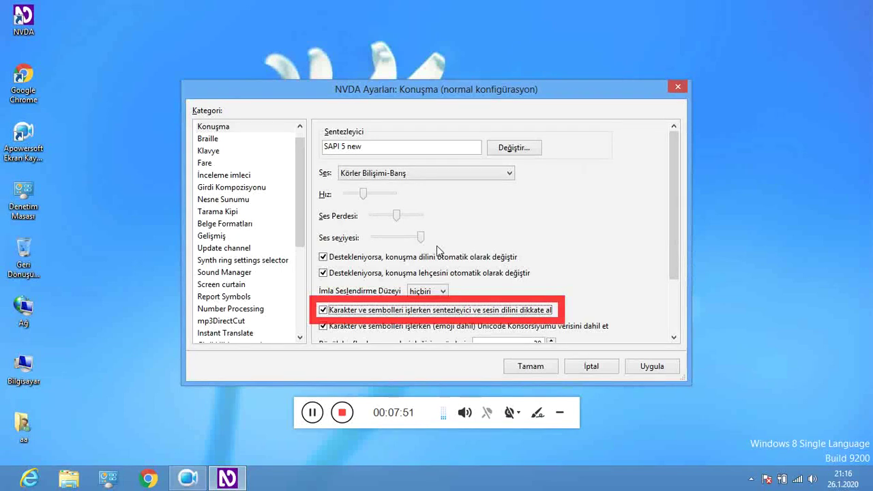
pyautogui.press('Tab')
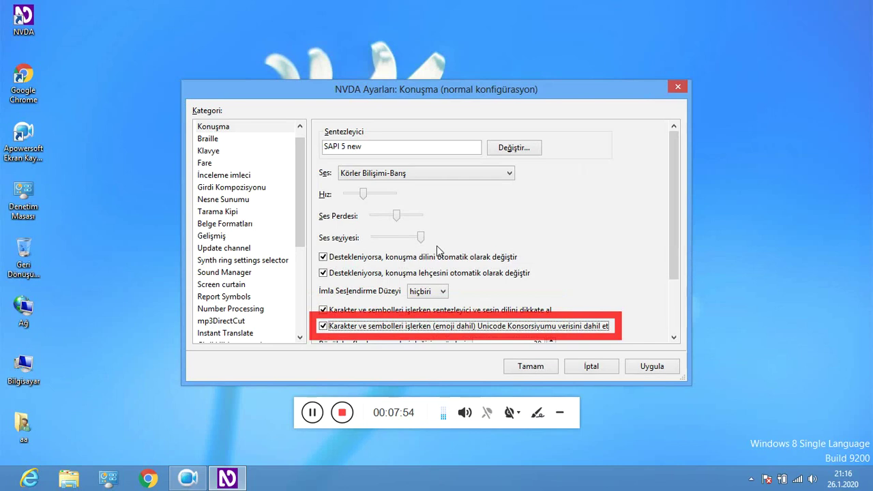
pyautogui.press('Tab')
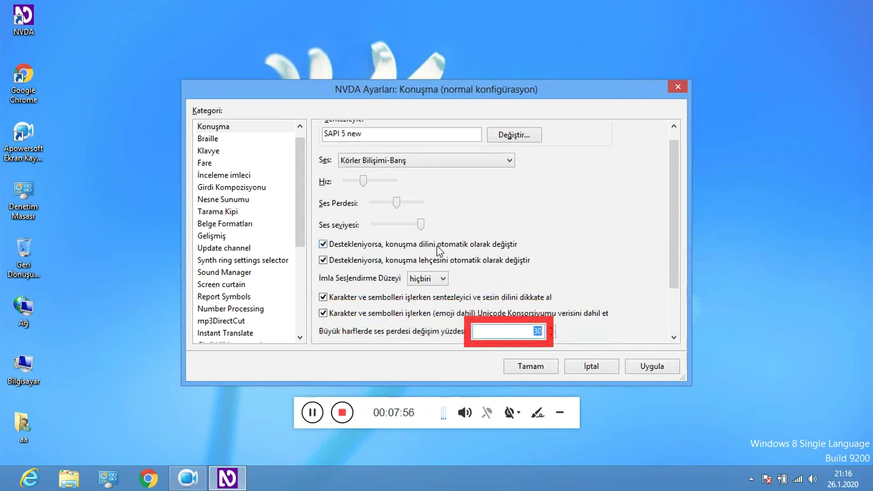
pyautogui.press('Tab')
pyautogui.press('Tab')
pyautogui.press('Tab')
pyautogui.press('Tab')
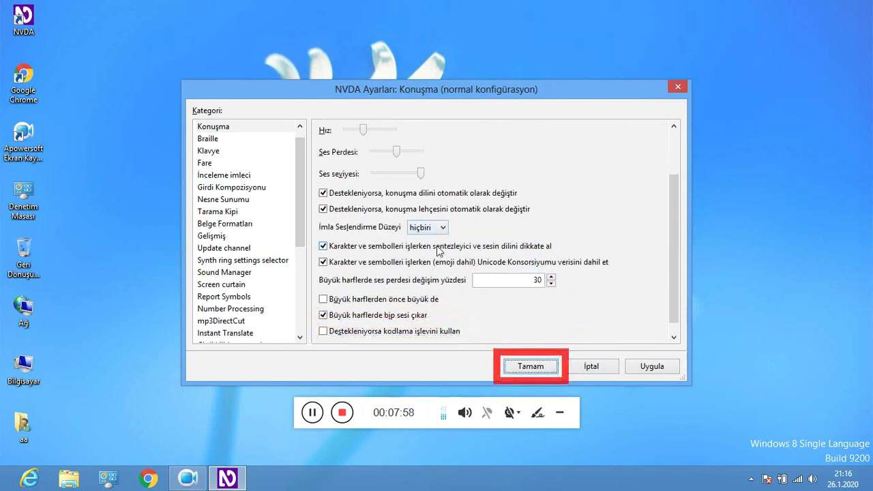
pyautogui.press('Return')
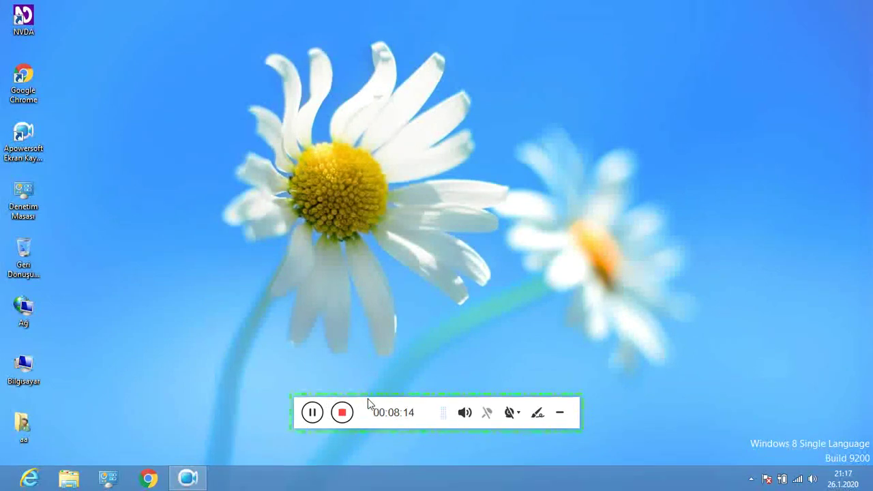
pyautogui.press('Tab')
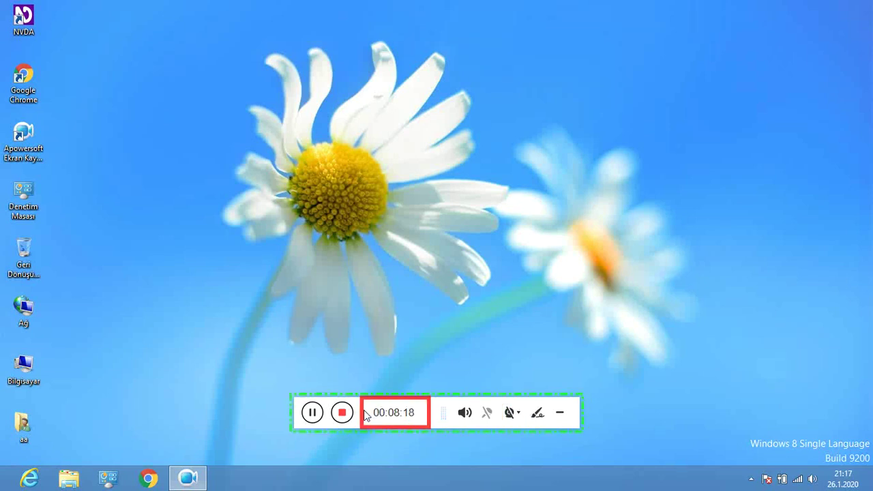
pyautogui.click(362, 413)
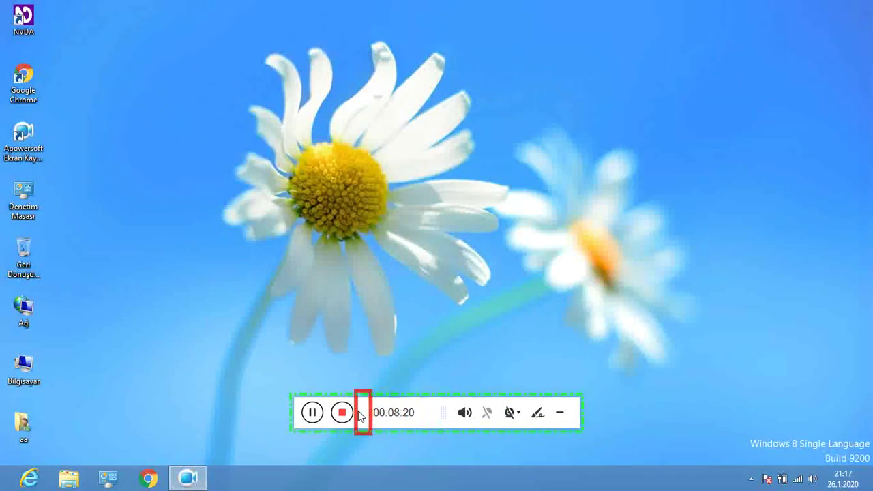